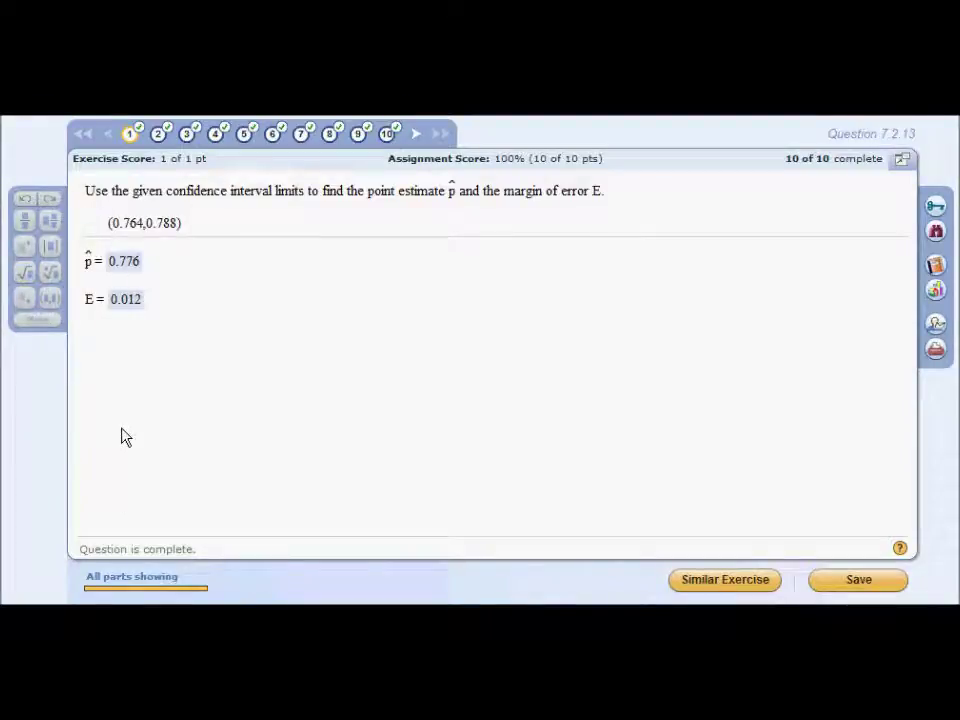
# Open question 2, switch to Statdisk and open the one-sample proportion confidence interval calculator
pyautogui.click(158, 133)
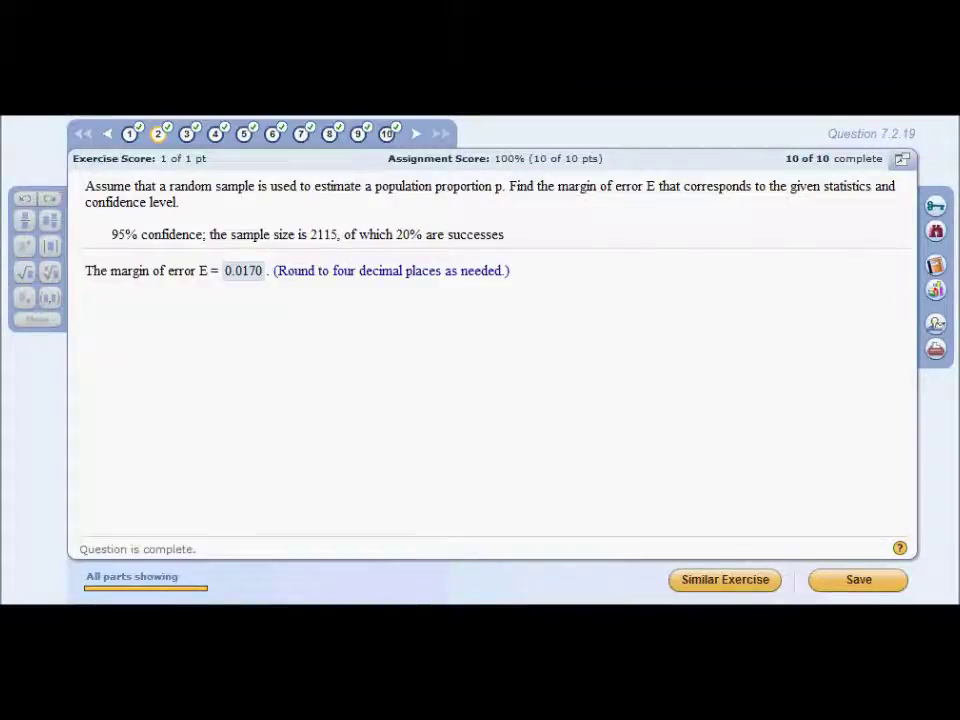
pyautogui.hotkey('alt', 'Tab')
pyautogui.click(115, 312)
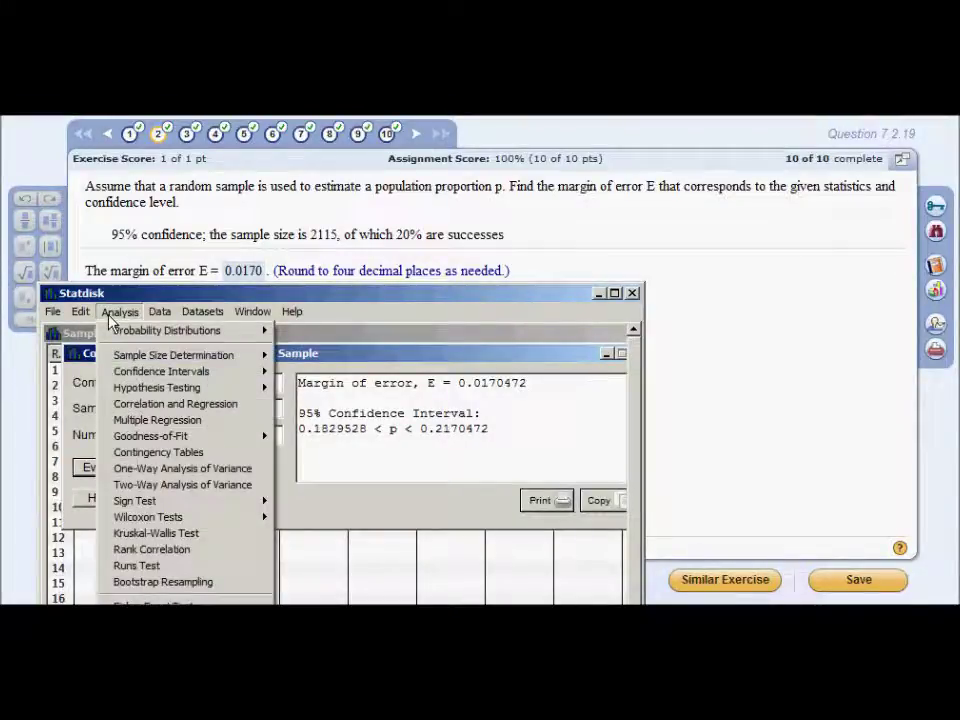
pyautogui.moveTo(145, 381)
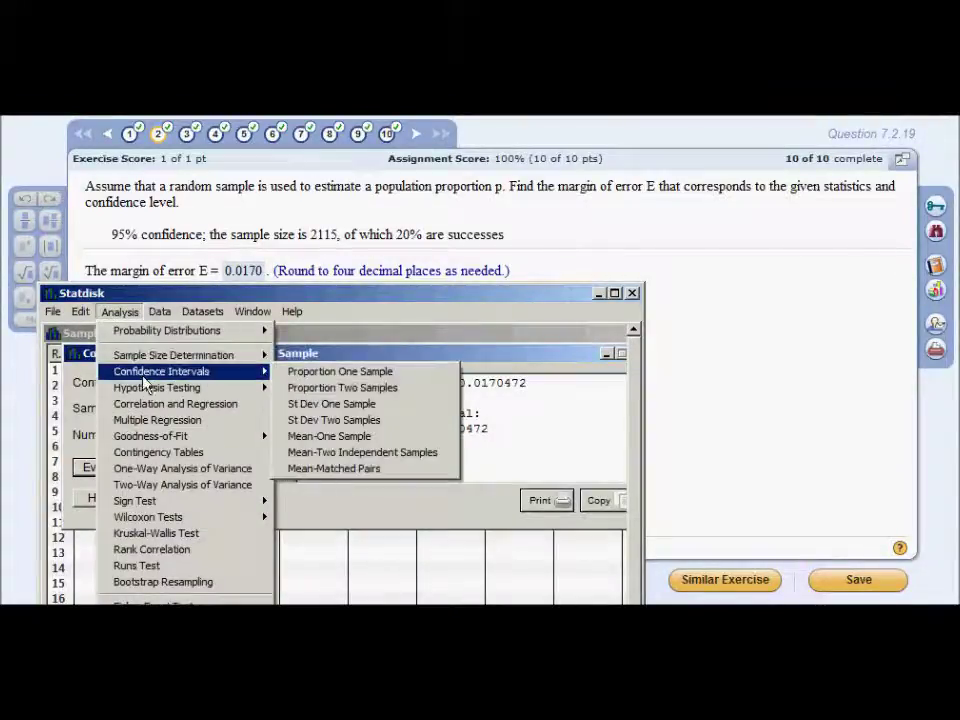
pyautogui.click(315, 377)
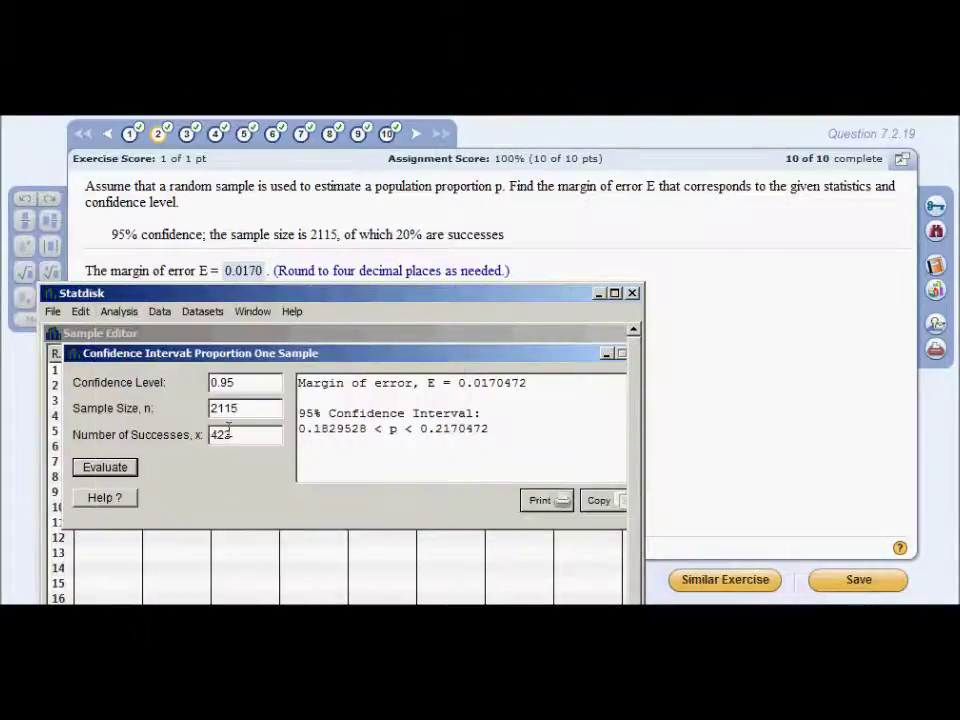
# Evaluate the proportion interval with confidence level 0.95, sample size 2115 and 423 successes
pyautogui.click(245, 382)
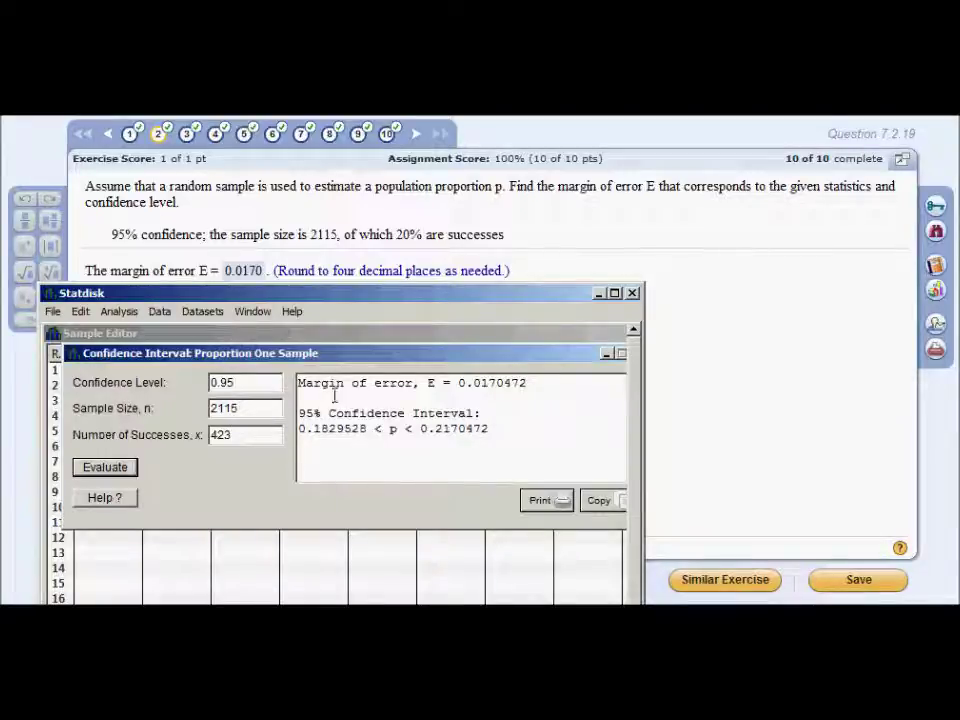
pyautogui.click(281, 407)
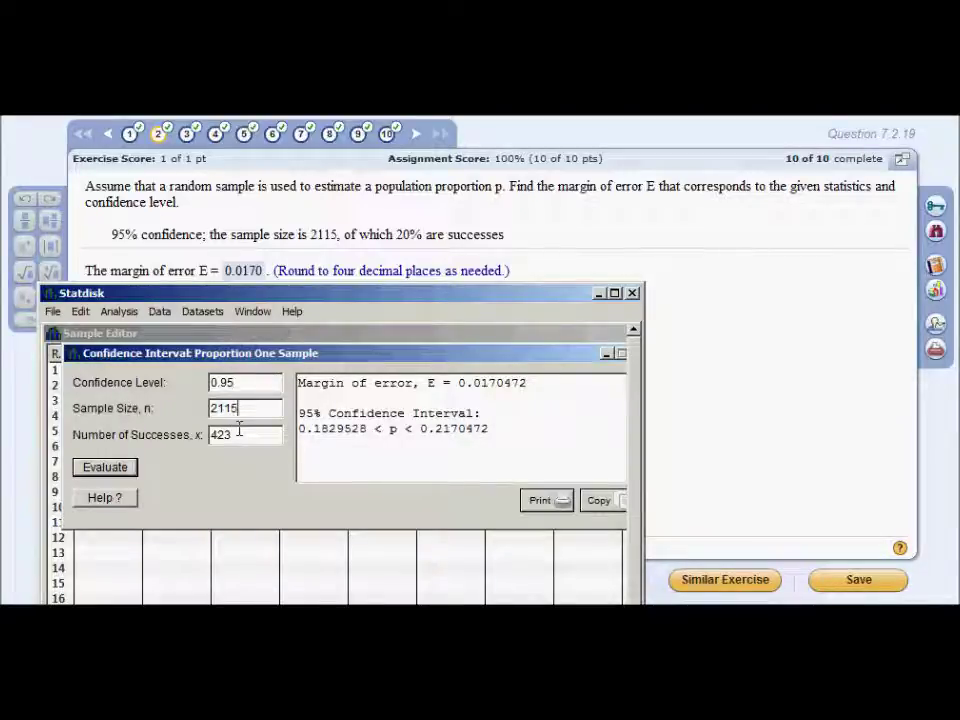
pyautogui.click(260, 435)
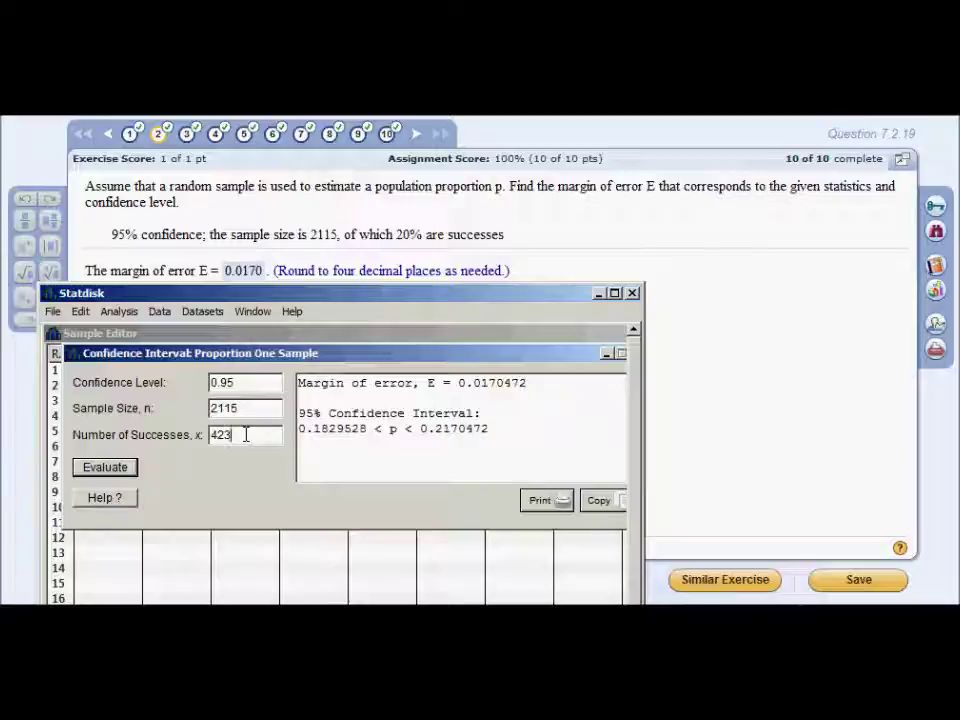
pyautogui.click(103, 469)
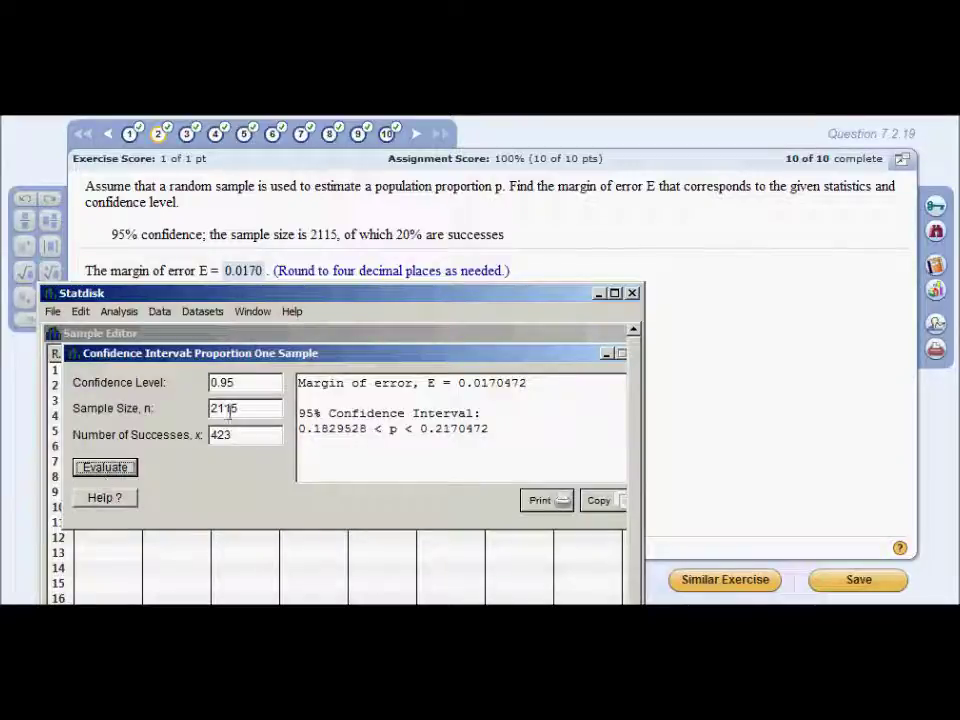
# Examine the margin of error and the 95% confidence interval in the proportion results
pyautogui.moveTo(521, 385); pyautogui.dragTo(464, 453)
pyautogui.click(309, 414)
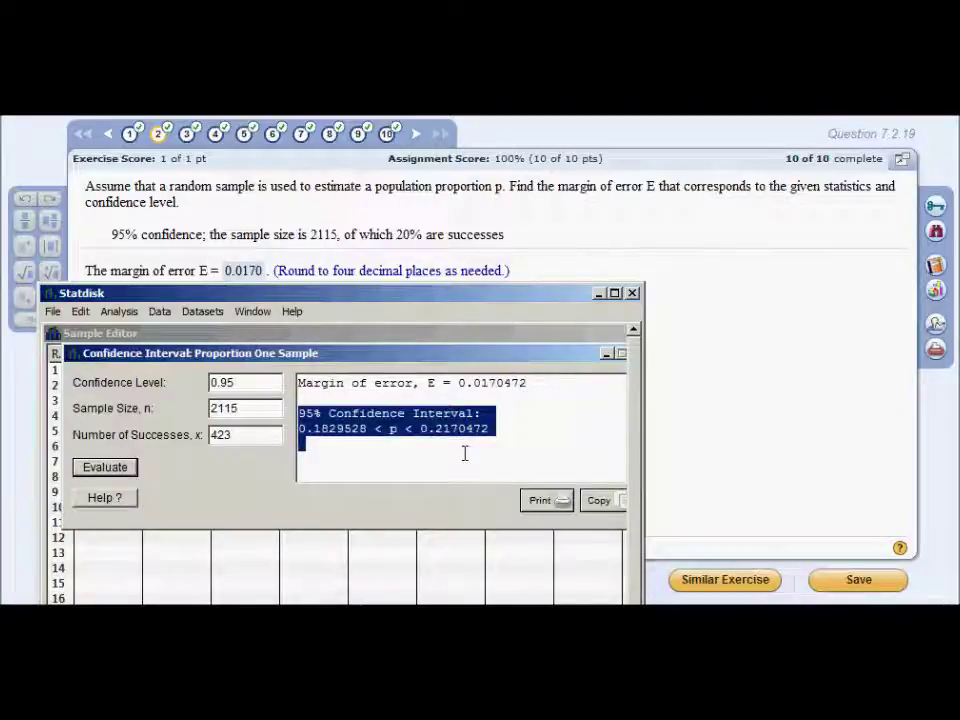
pyautogui.click(464, 453)
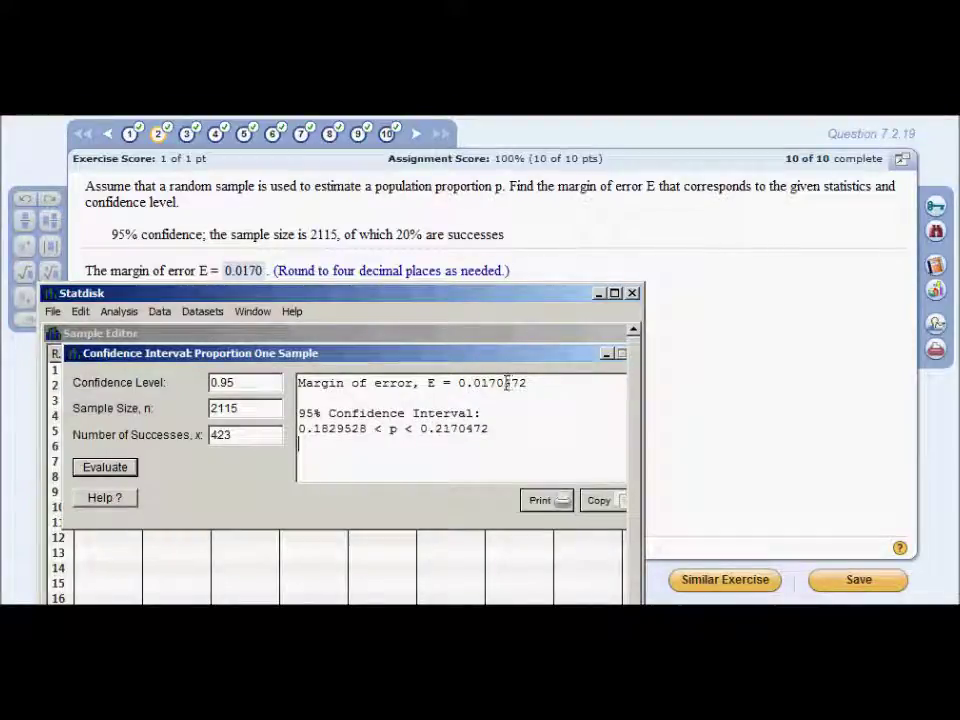
pyautogui.moveTo(534, 383); pyautogui.dragTo(504, 388)
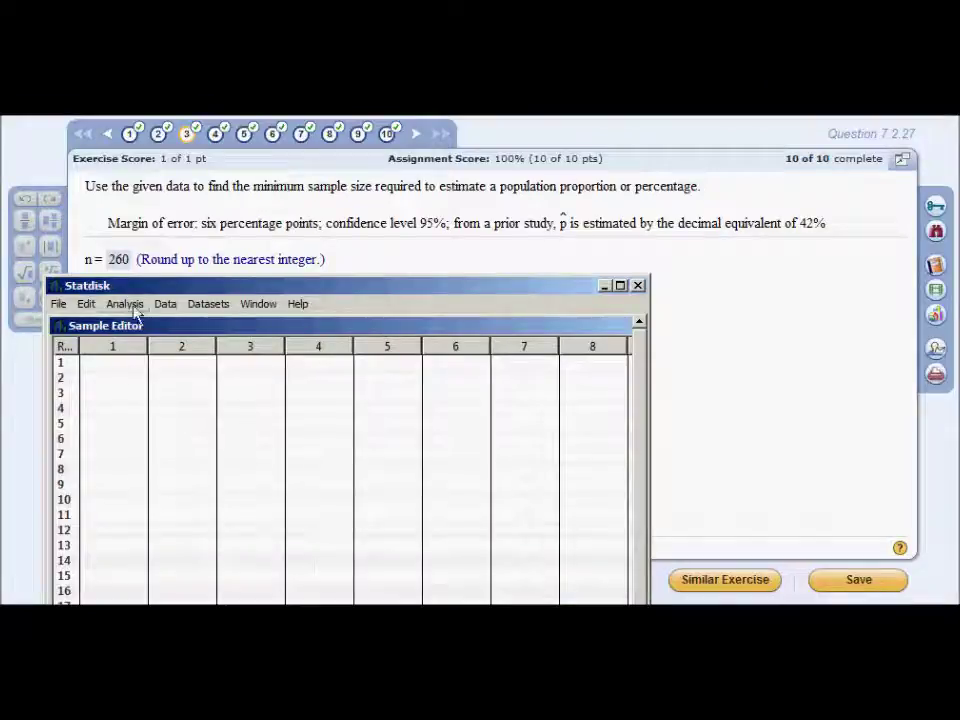
# Open the sample size calculator for estimating a proportion and set the margin of error to 0.06
pyautogui.click(130, 305)
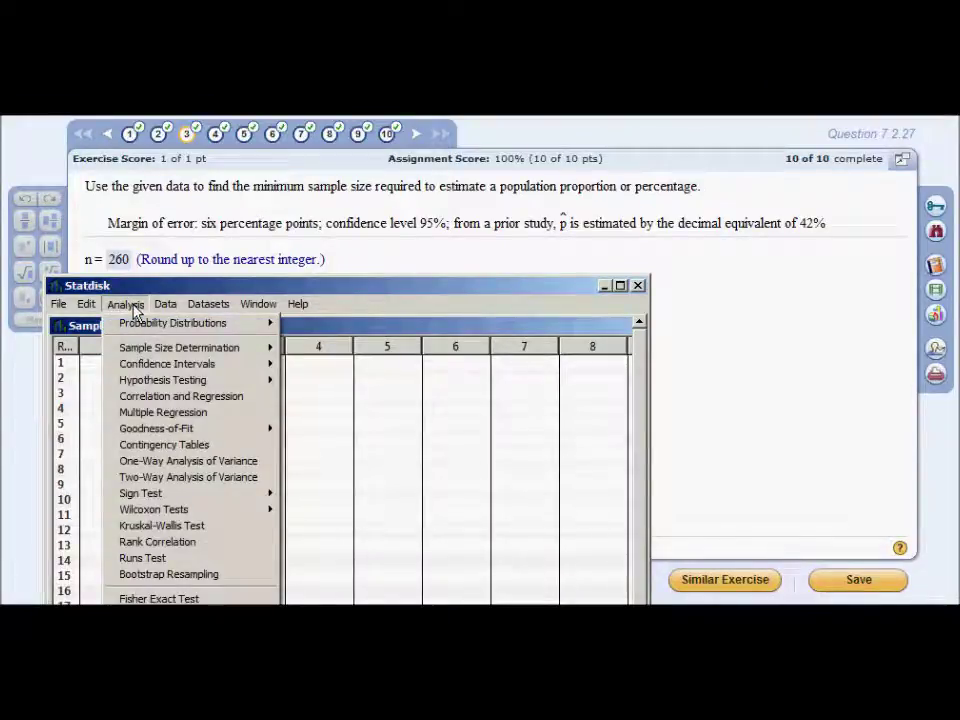
pyautogui.moveTo(142, 352)
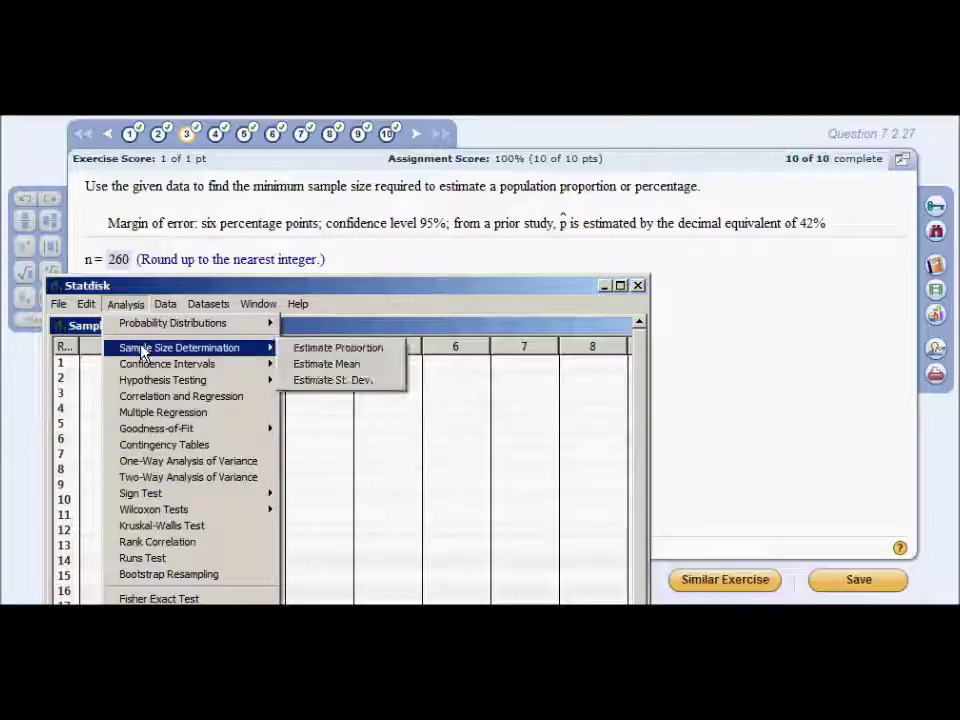
pyautogui.click(316, 354)
pyautogui.click(266, 496)
pyautogui.click(287, 466)
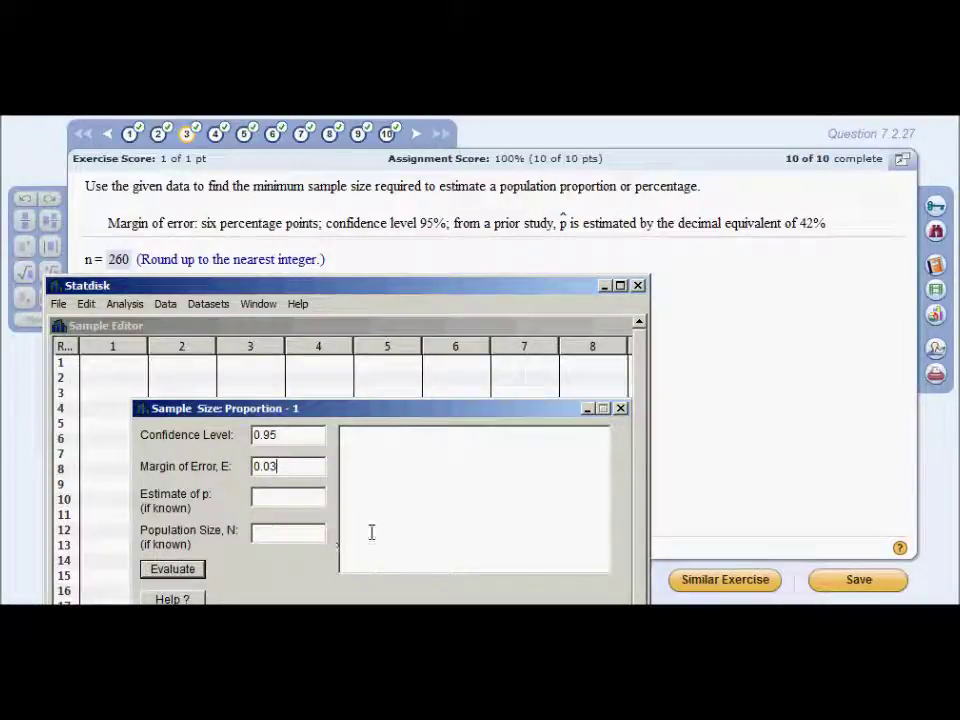
pyautogui.write('6')
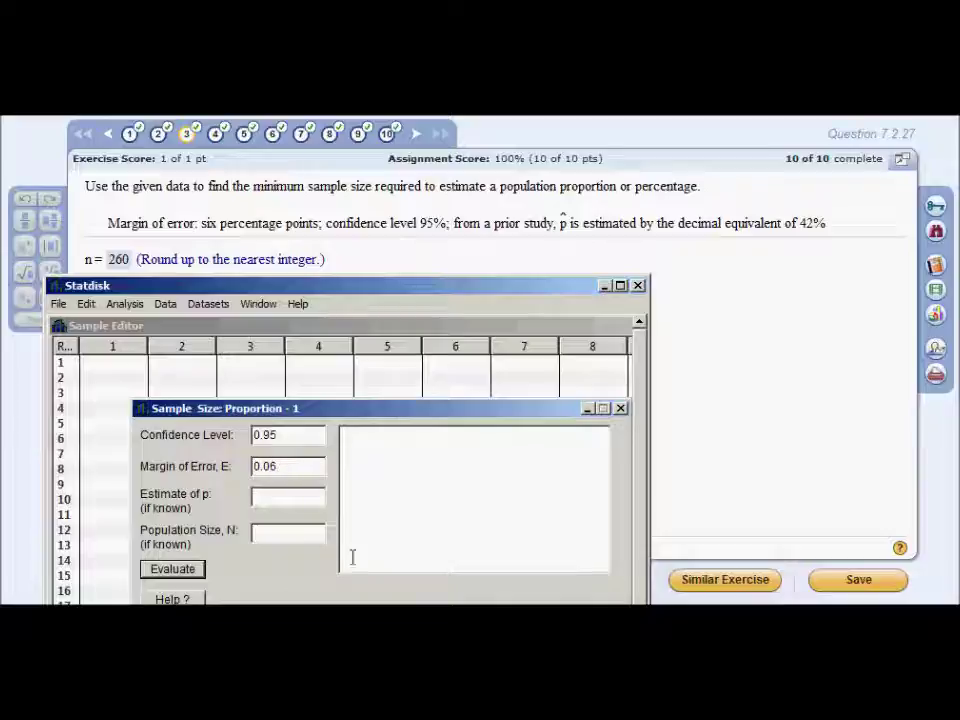
# Set the estimate of p to .42, evaluate the required sample size and highlight the result line
pyautogui.click(292, 496)
pyautogui.click(173, 570)
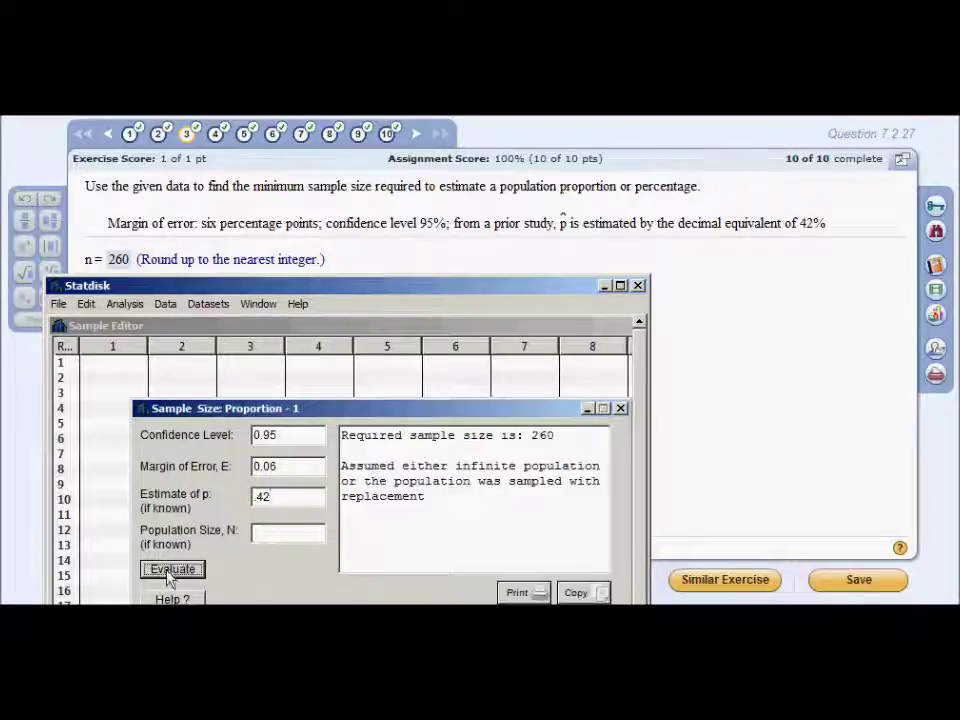
pyautogui.moveTo(342, 435); pyautogui.dragTo(560, 436)
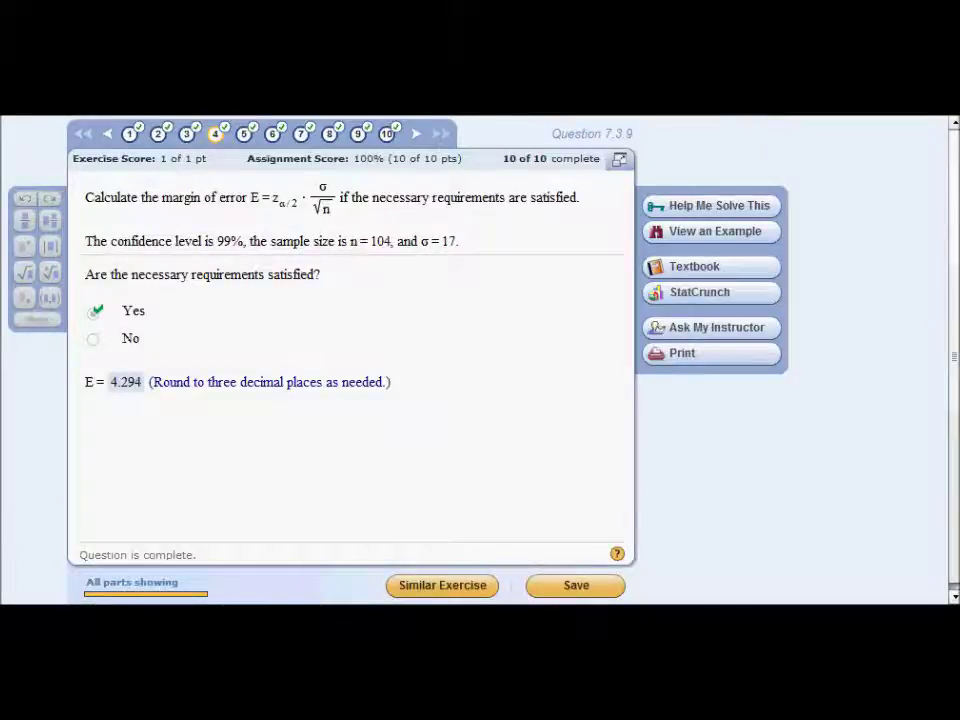
# Switch to Statdisk and open the one-sample mean confidence interval calculator for question 4
pyautogui.hotkey('alt', 'Tab')
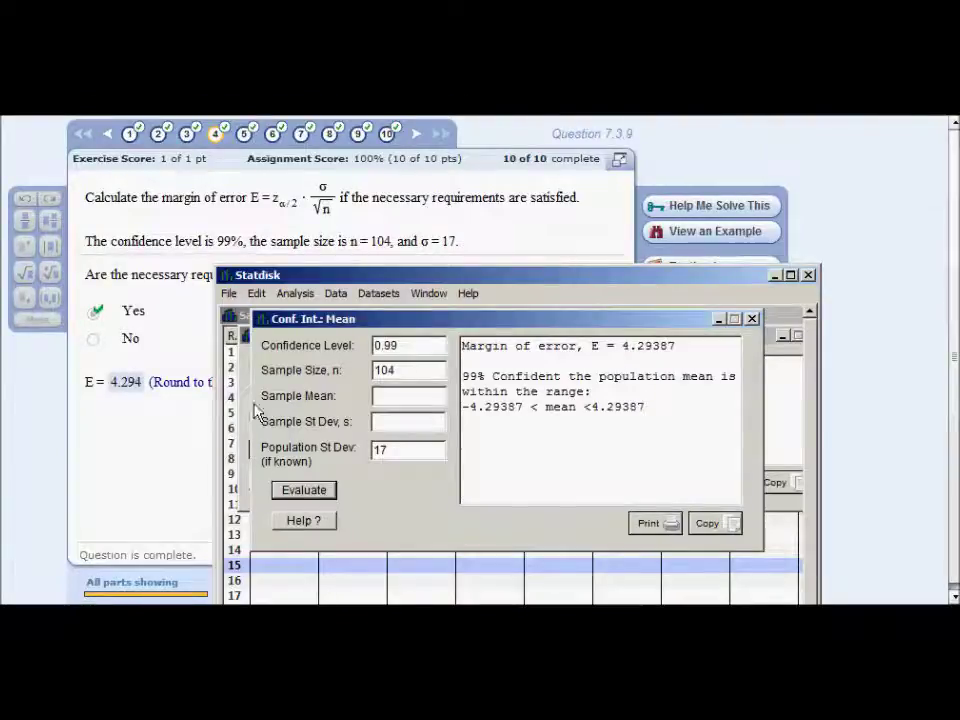
pyautogui.click(287, 297)
pyautogui.moveTo(300, 358)
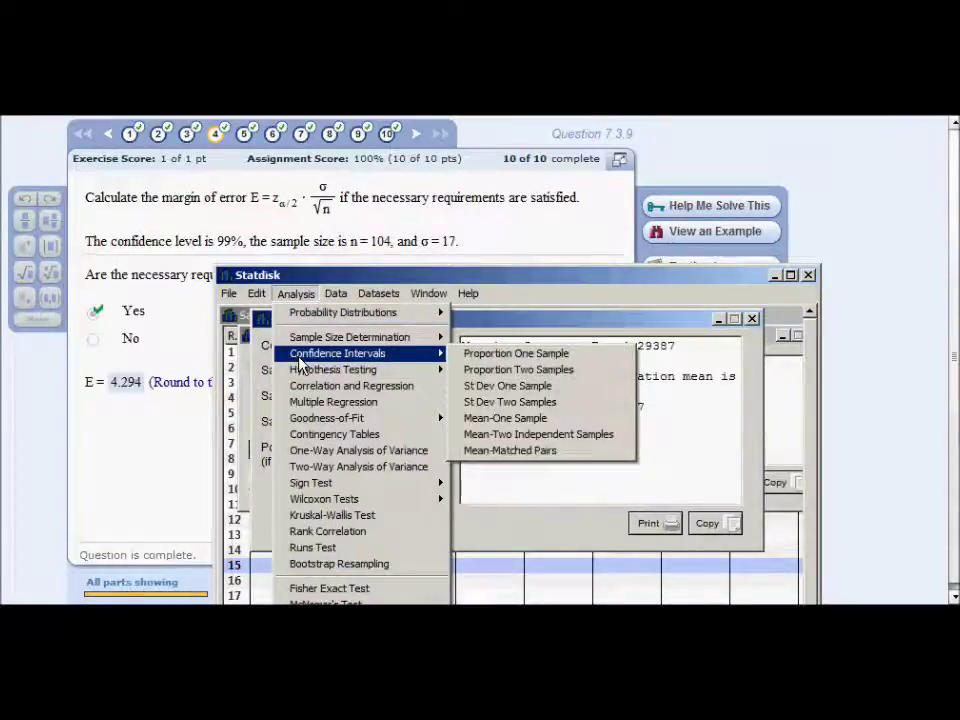
pyautogui.click(503, 420)
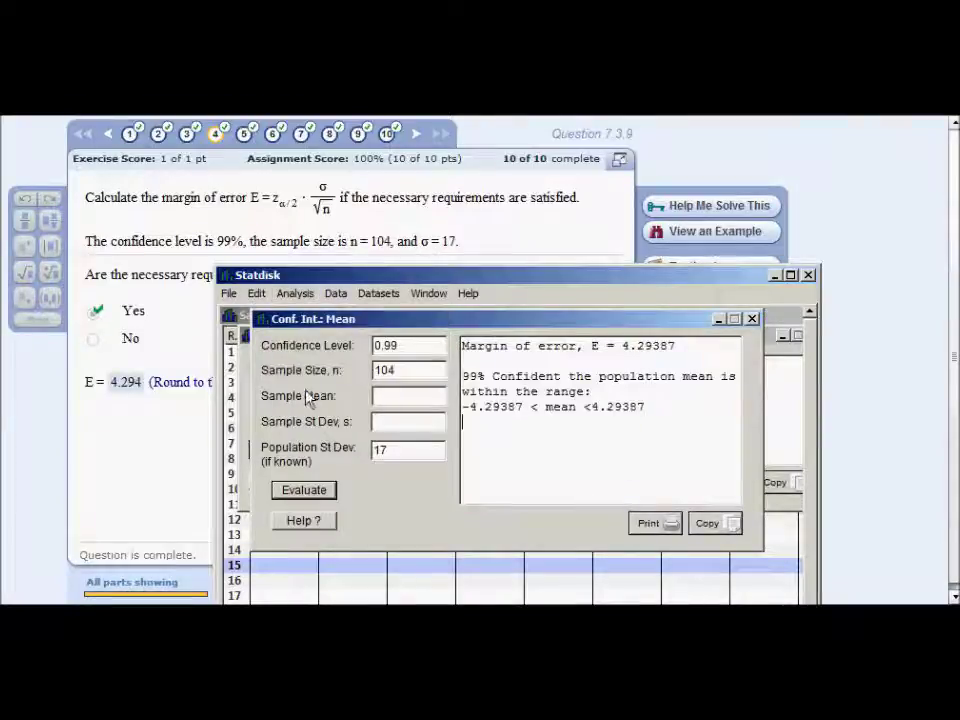
# Evaluate the mean interval with confidence level 0.99, sample size 104 and population standard deviation 17
pyautogui.click(406, 346)
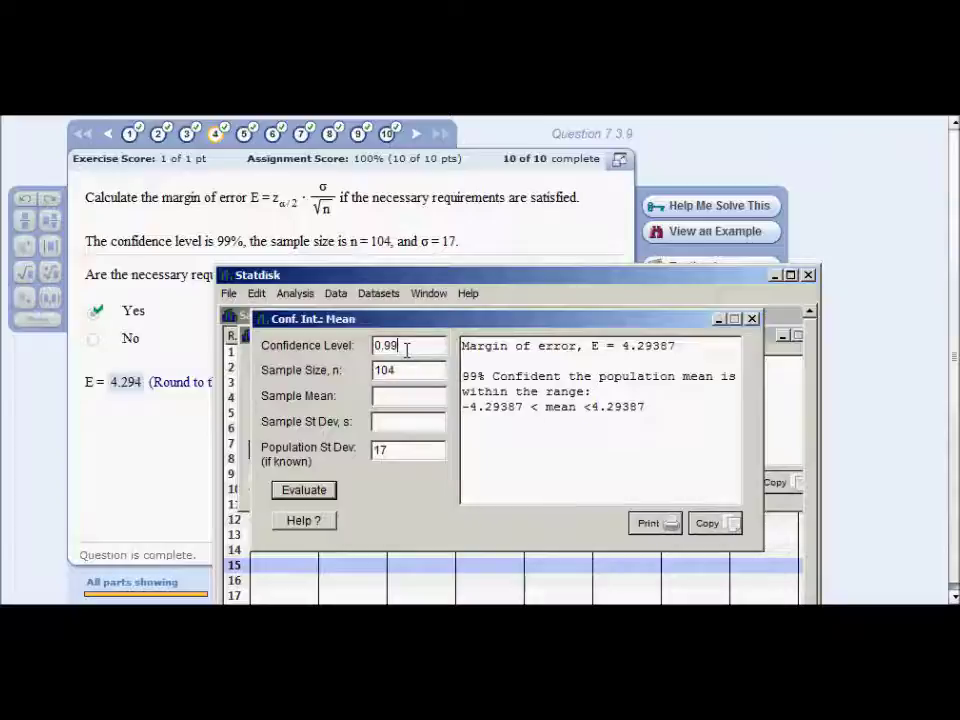
pyautogui.click(405, 371)
pyautogui.click(400, 450)
pyautogui.moveTo(395, 450); pyautogui.dragTo(335, 465)
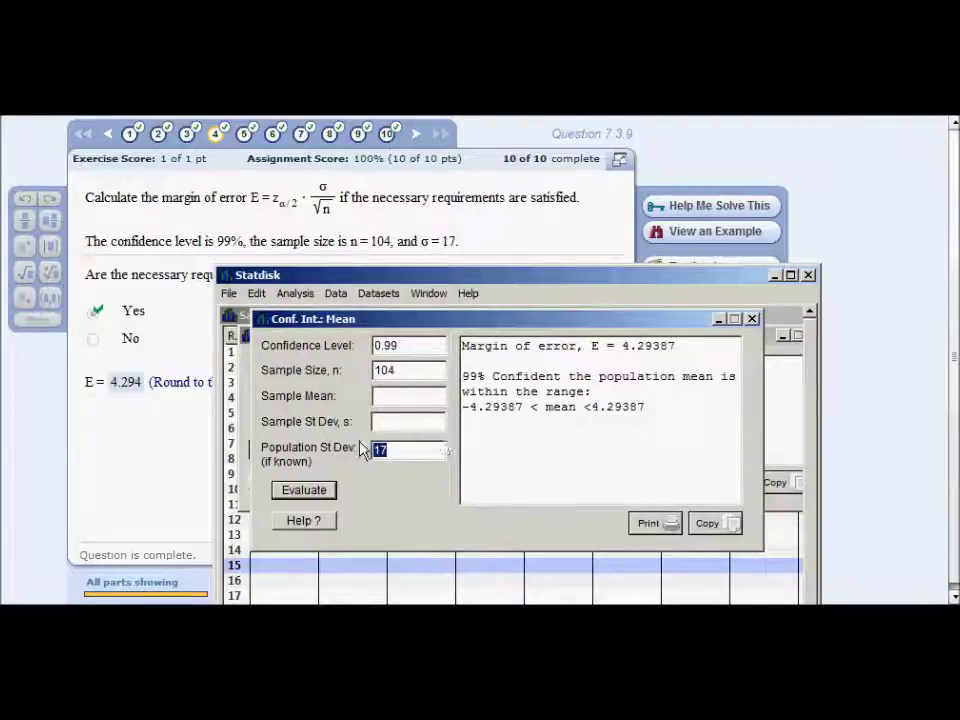
pyautogui.click(305, 489)
# Highlight the calculated margin of error and move Statdisk below the question's answer to compare the two
pyautogui.moveTo(462, 346); pyautogui.dragTo(696, 337)
pyautogui.moveTo(618, 295); pyautogui.dragTo(515, 423)
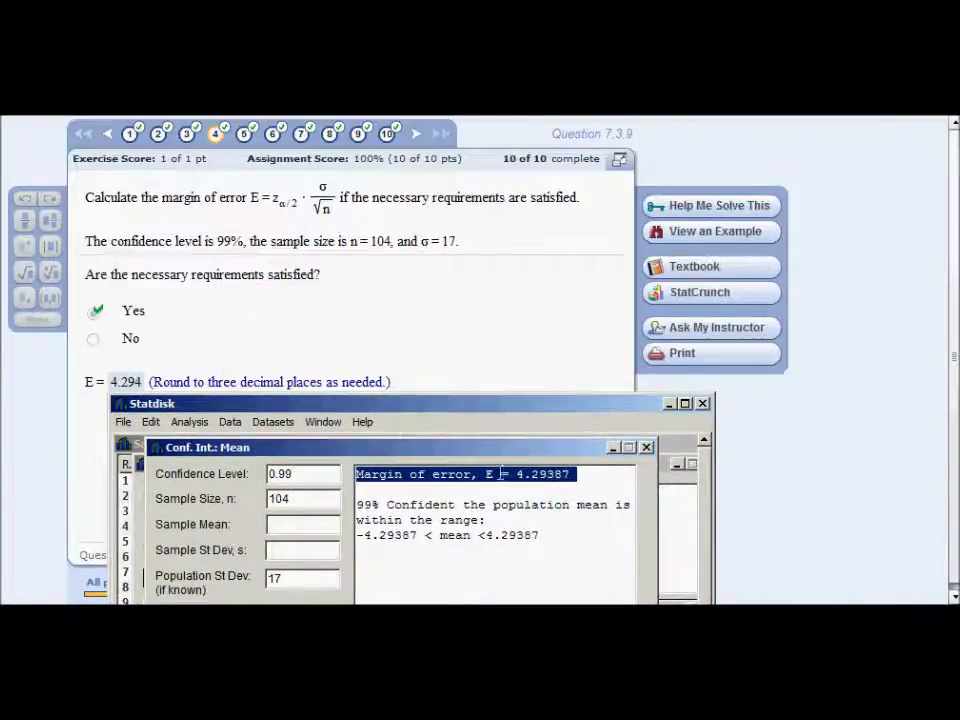
pyautogui.click(553, 474)
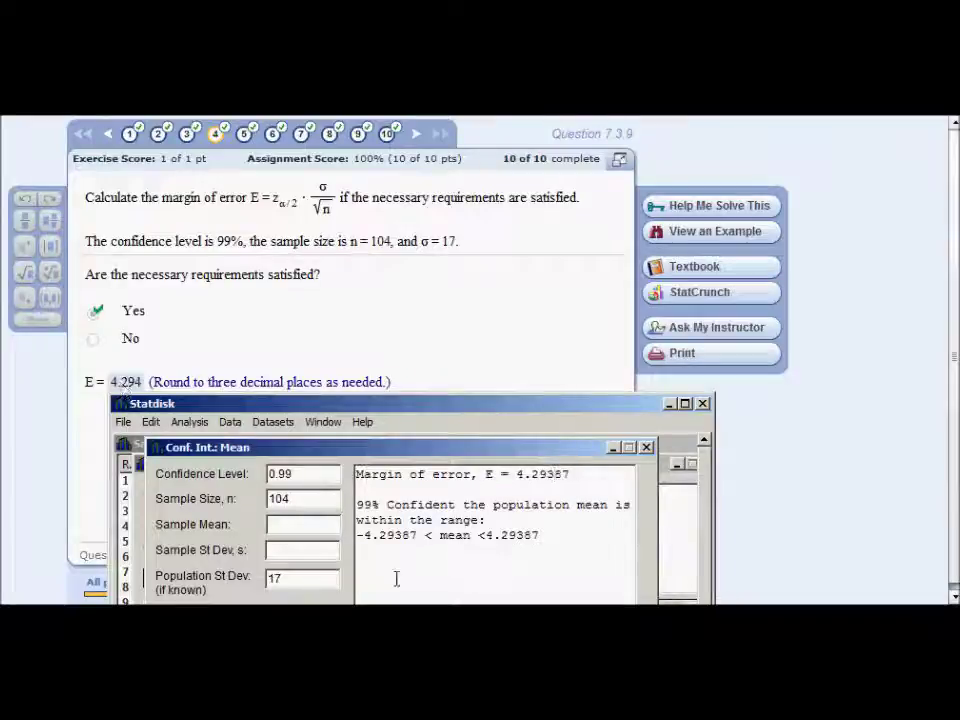
pyautogui.click(145, 318)
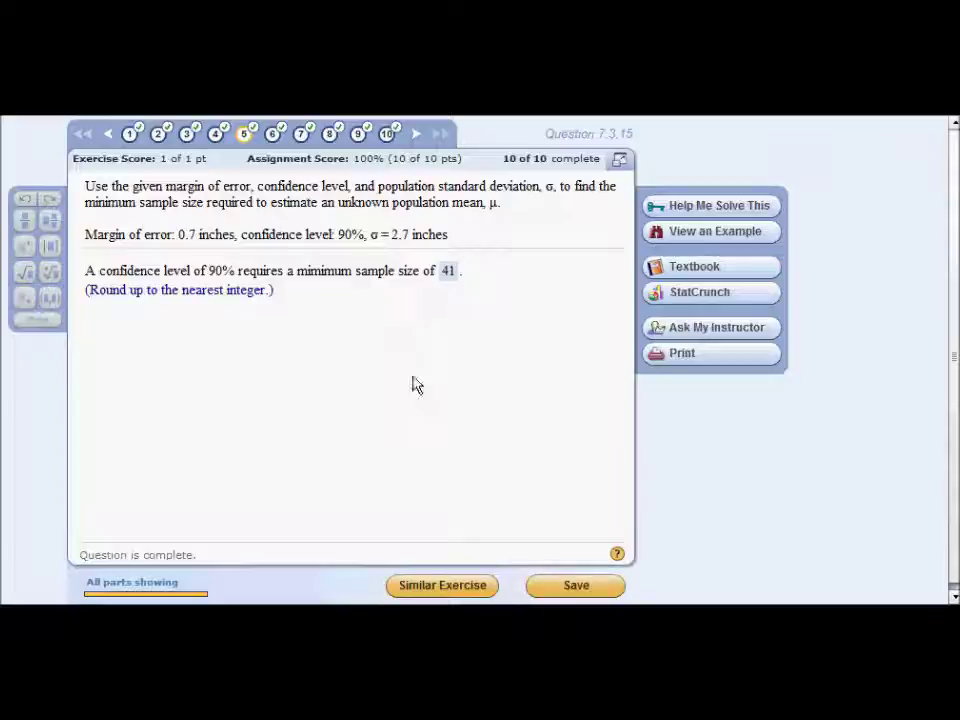
# Switch to Statdisk, open the mean sample size calculator and evaluate confidence level 0.90, margin of error 0.7 and population standard deviation 2.7
pyautogui.hotkey('alt', 'Tab')
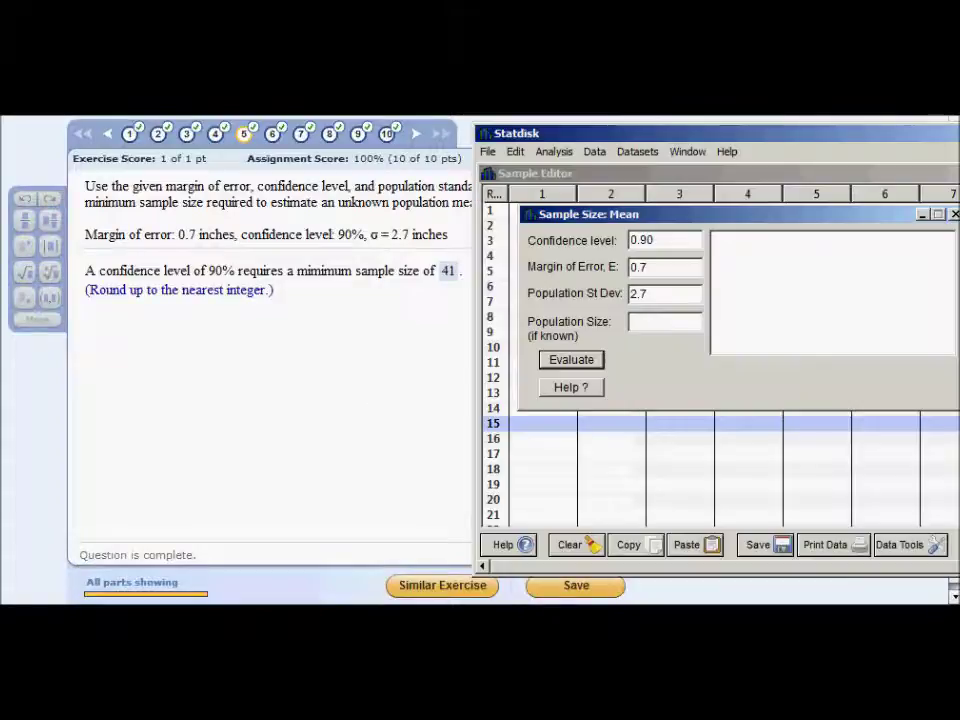
pyautogui.click(545, 155)
pyautogui.moveTo(560, 198)
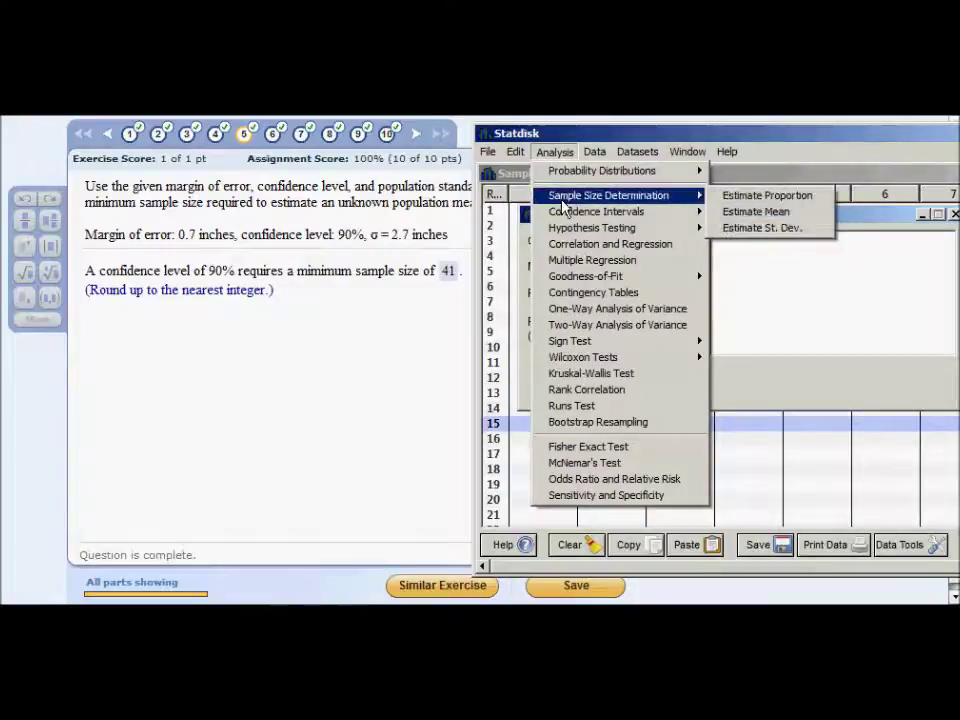
pyautogui.click(752, 213)
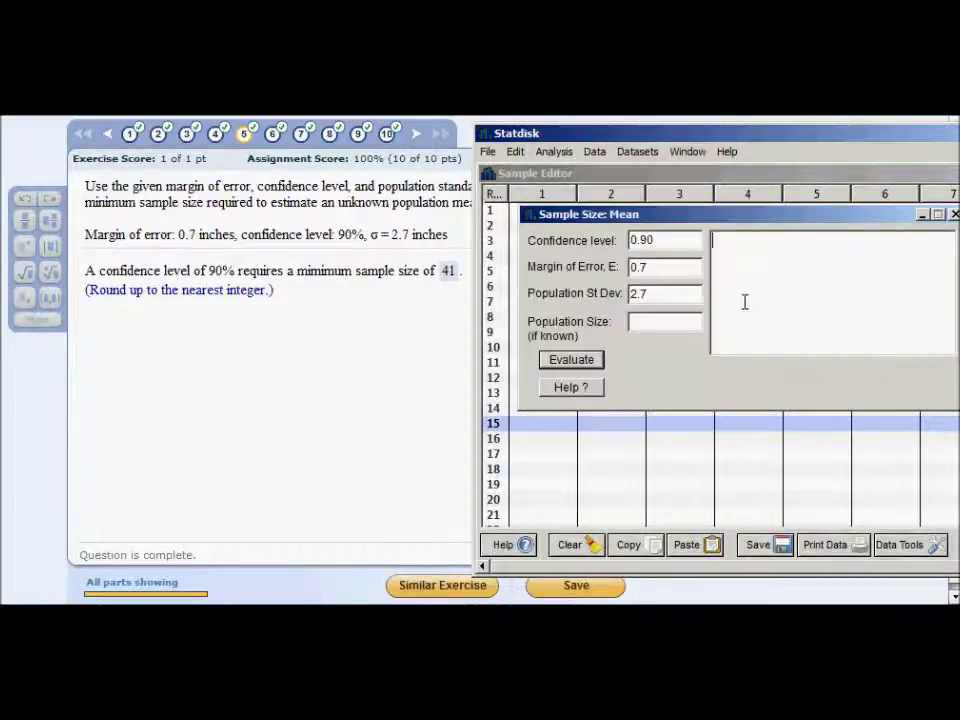
pyautogui.moveTo(713, 215); pyautogui.dragTo(690, 213)
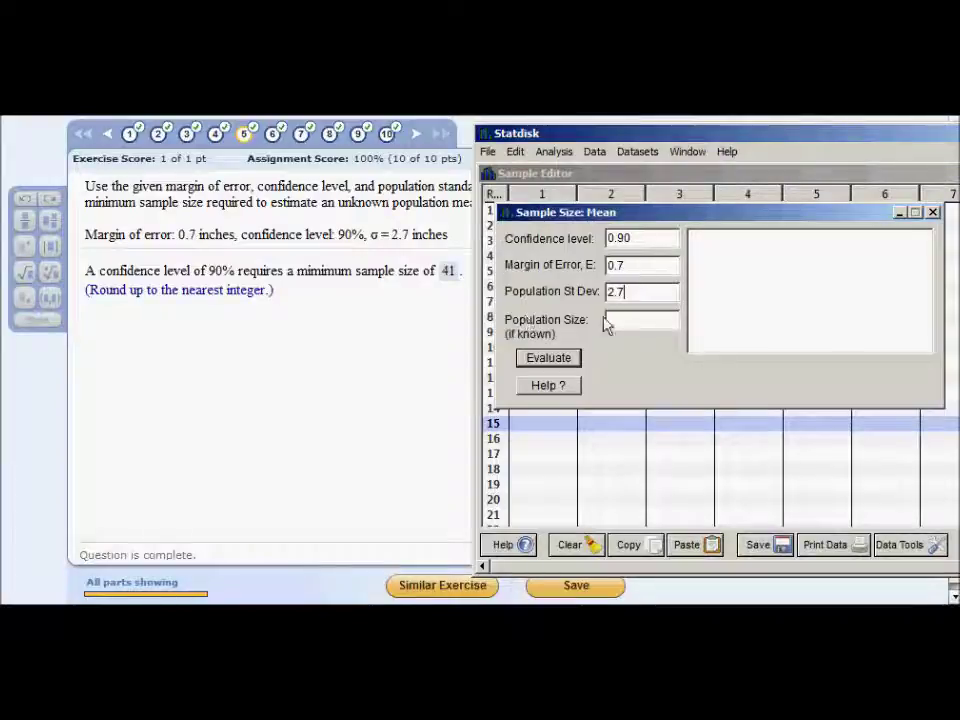
pyautogui.click(536, 364)
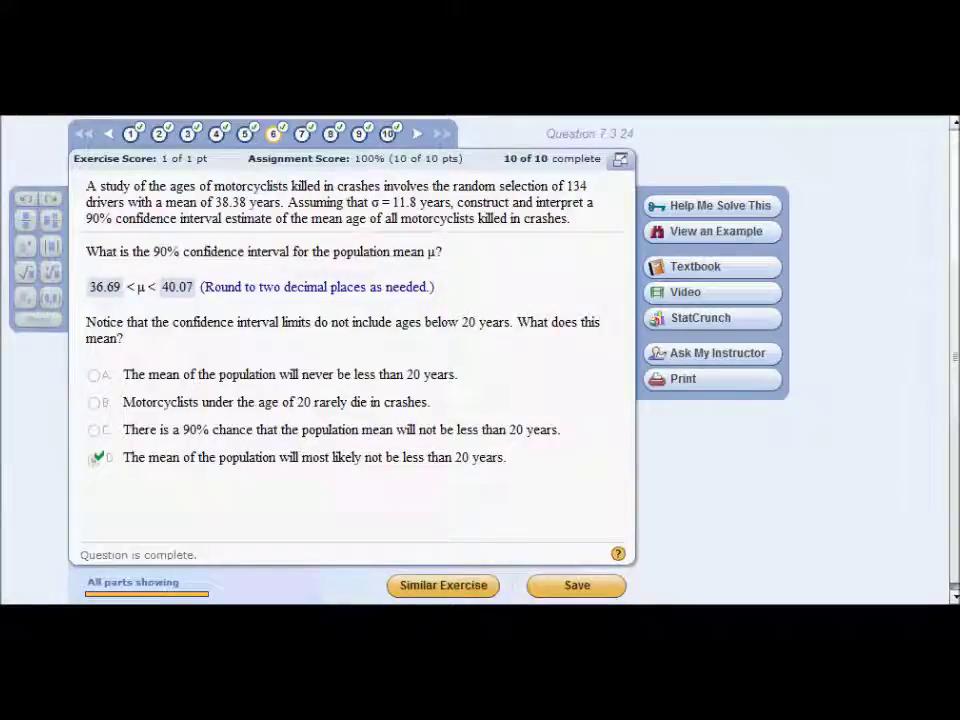
# Switch to Statdisk and open the one-sample mean confidence interval calculator for question 6
pyautogui.hotkey('alt', 'Tab')
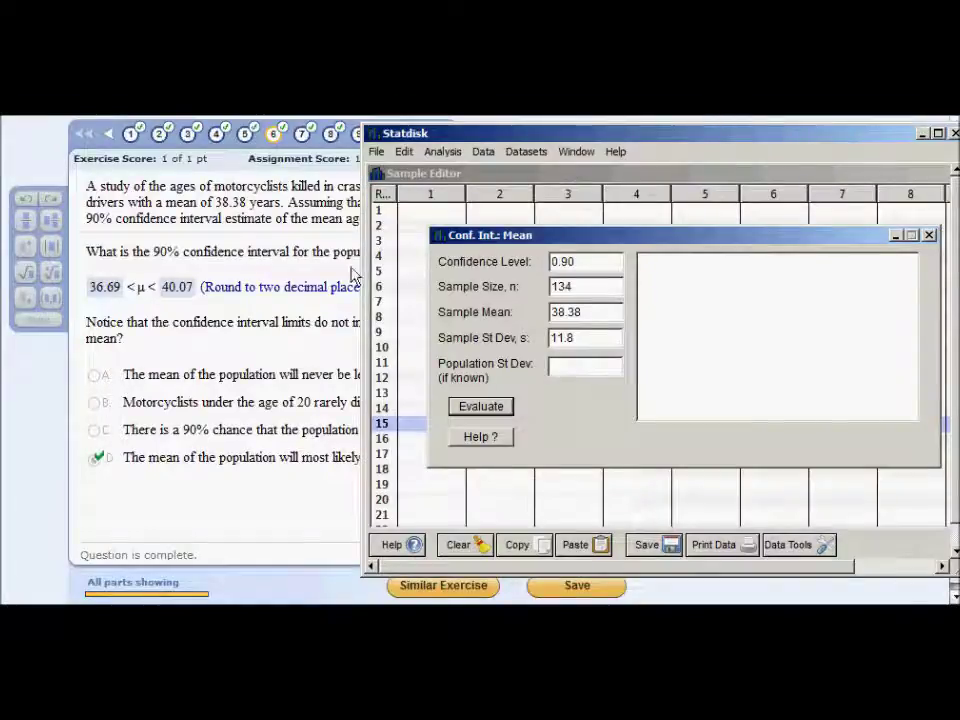
pyautogui.click(441, 152)
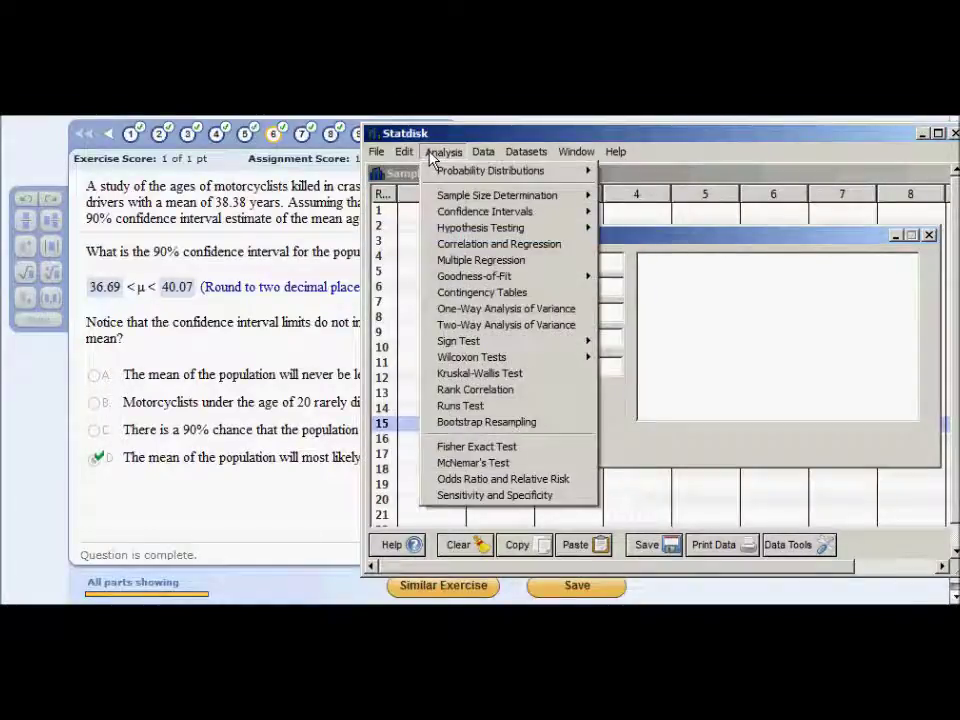
pyautogui.moveTo(460, 213)
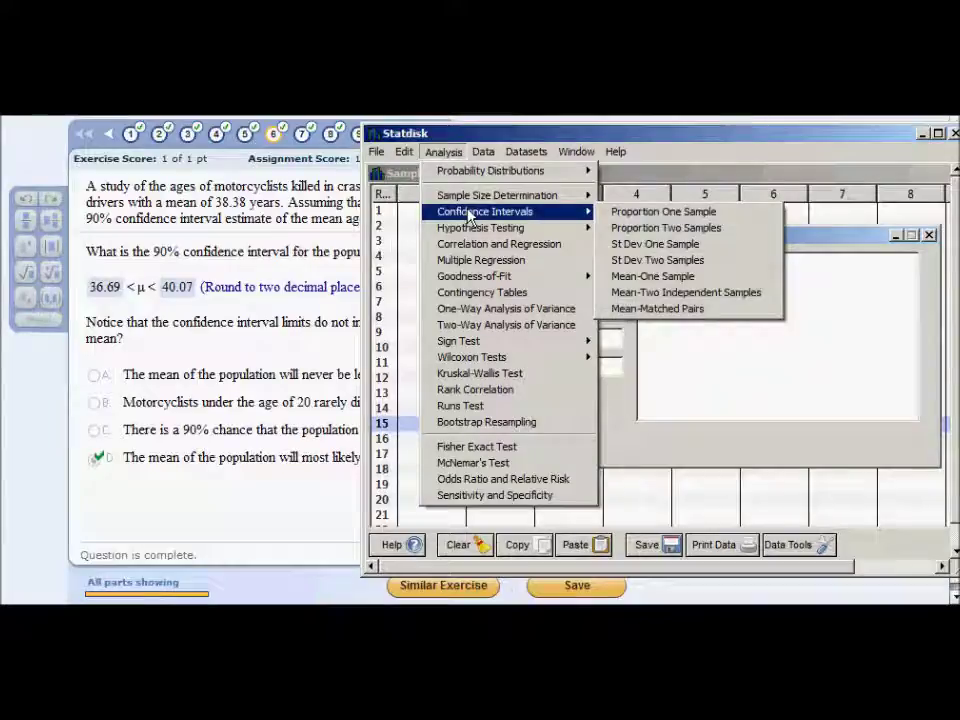
pyautogui.click(632, 281)
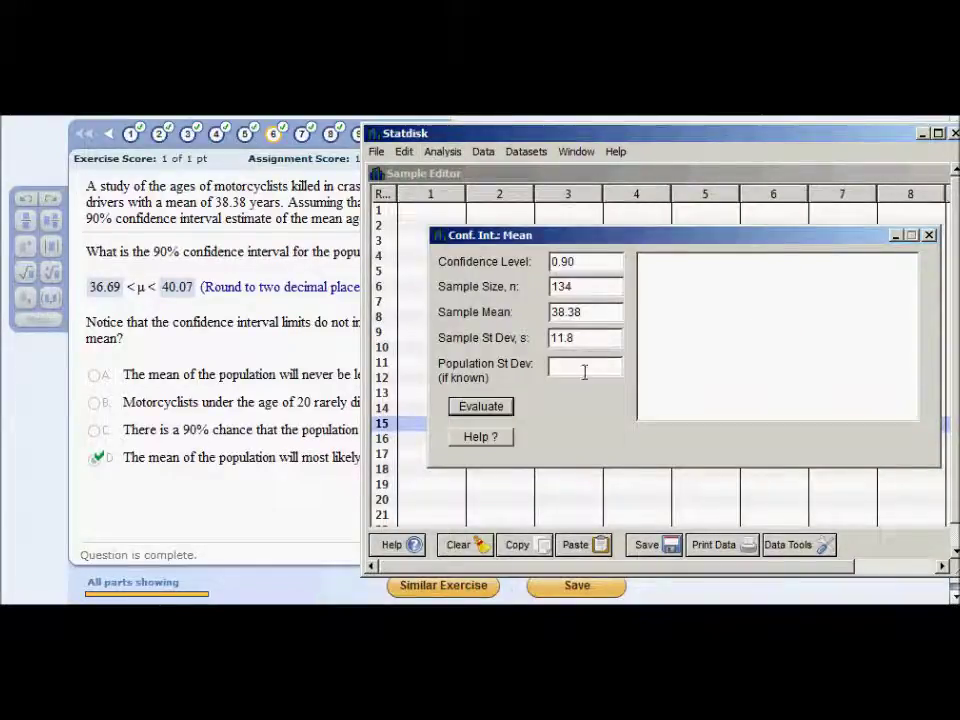
pyautogui.moveTo(532, 243); pyautogui.dragTo(480, 199)
# Check the inputs against question 6 and evaluate confidence level 0.90, sample size 134, mean 38.38 and sample standard deviation 11.8
pyautogui.click(542, 247)
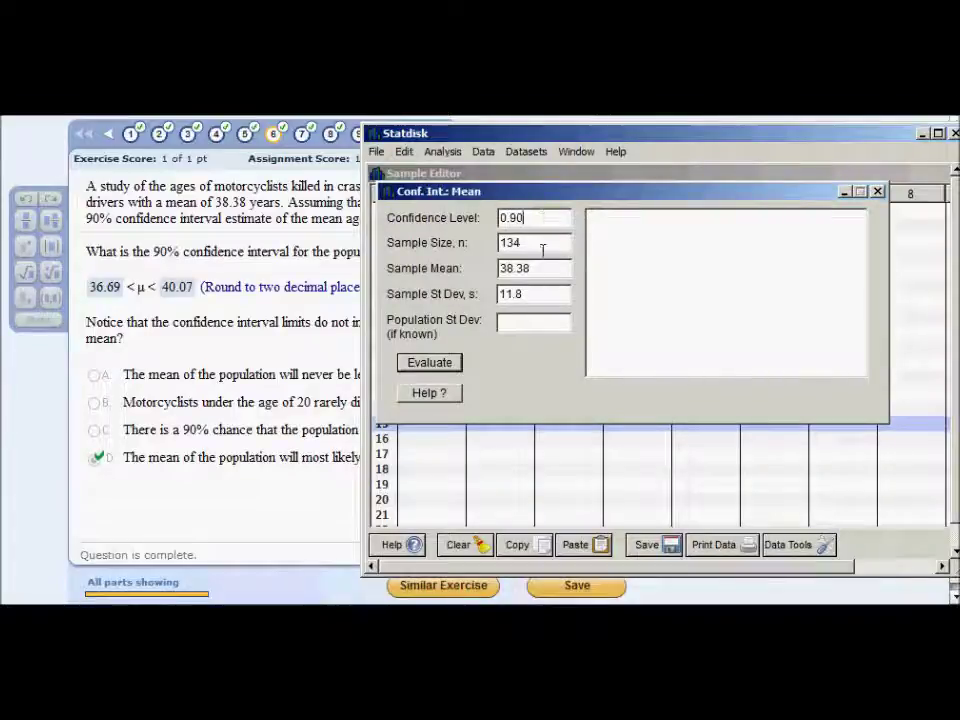
pyautogui.click(546, 296)
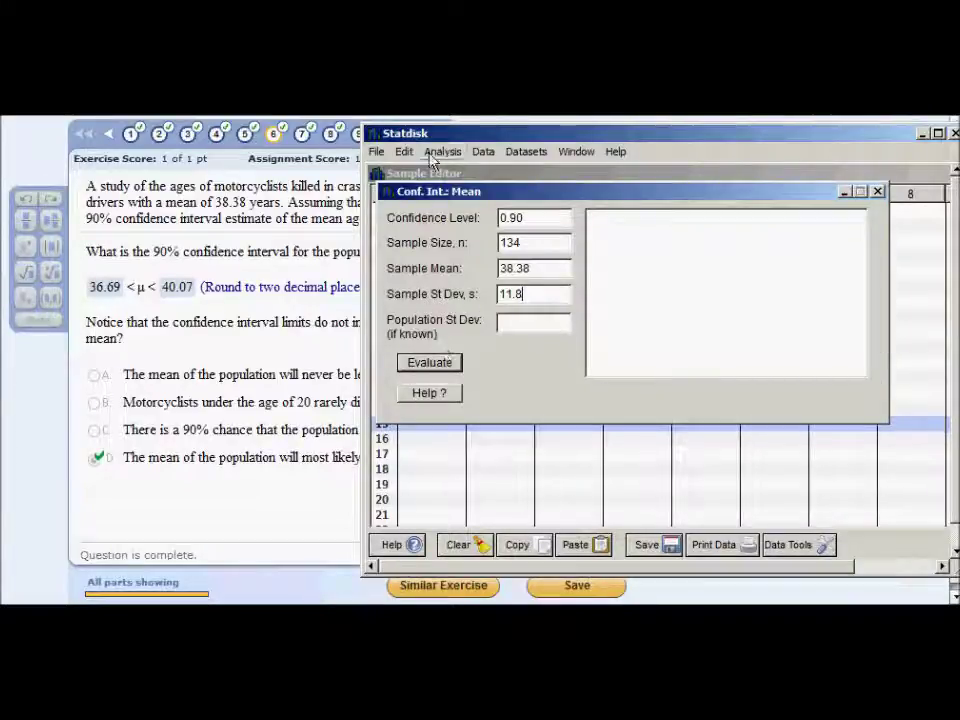
pyautogui.moveTo(450, 134); pyautogui.dragTo(358, 280)
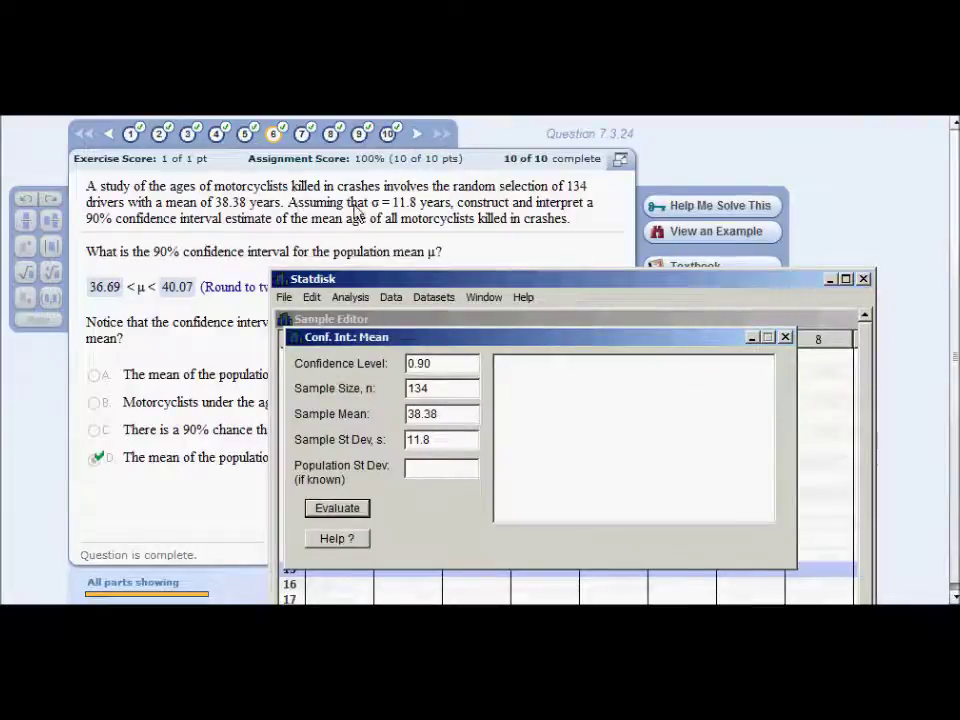
pyautogui.moveTo(349, 288); pyautogui.dragTo(440, 175)
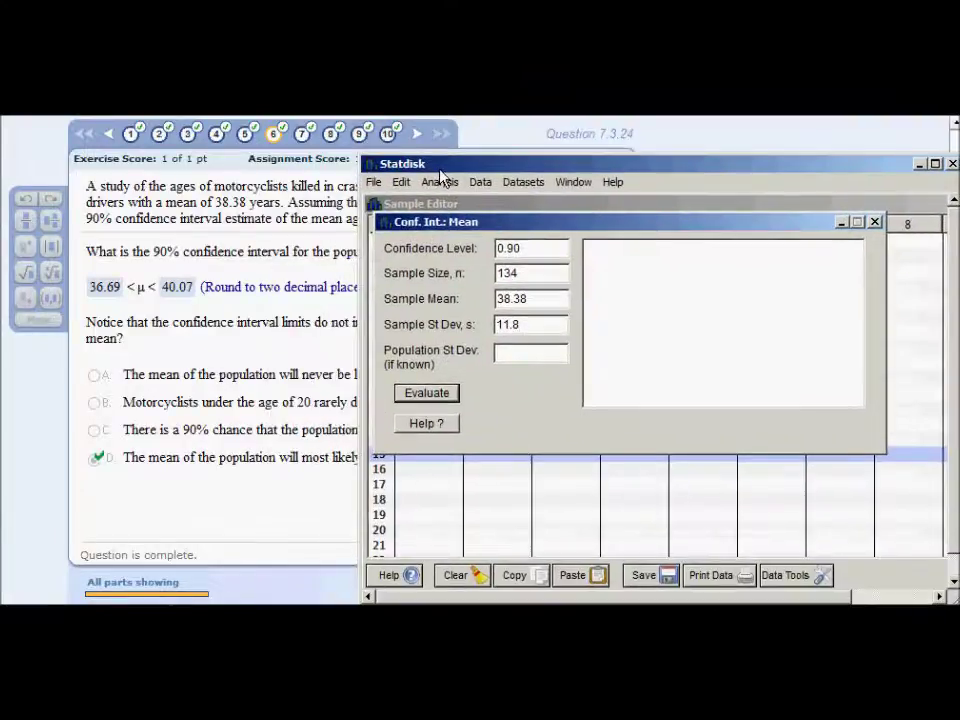
pyautogui.click(436, 396)
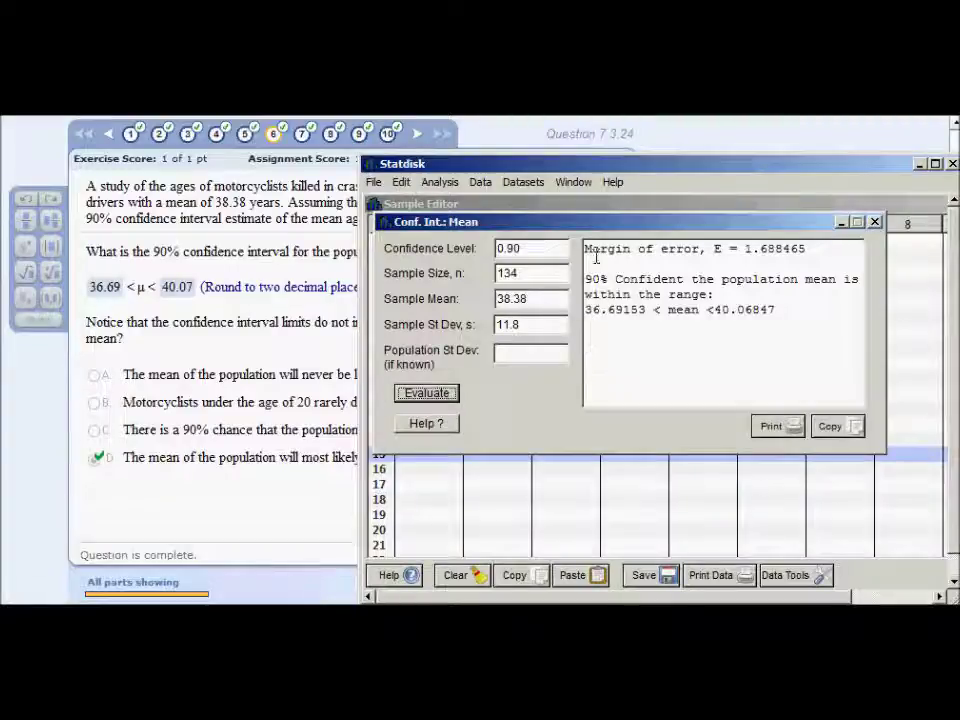
# Highlight the calculated 90% interval to compare it with question 6's answer, and return to the assignment
pyautogui.moveTo(585, 279); pyautogui.dragTo(812, 330)
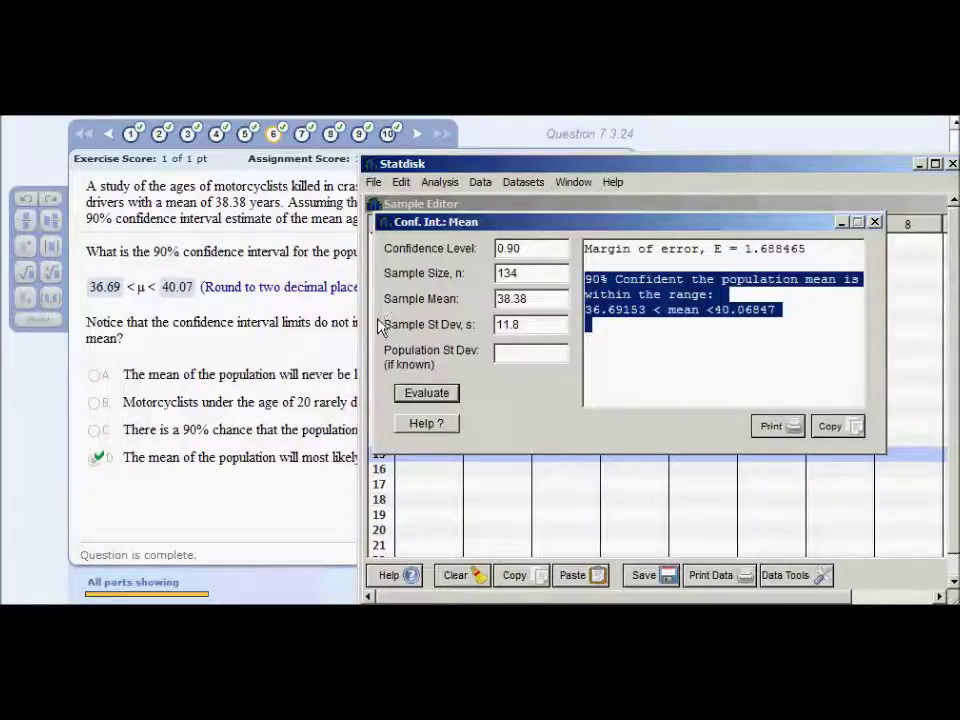
pyautogui.click(647, 315)
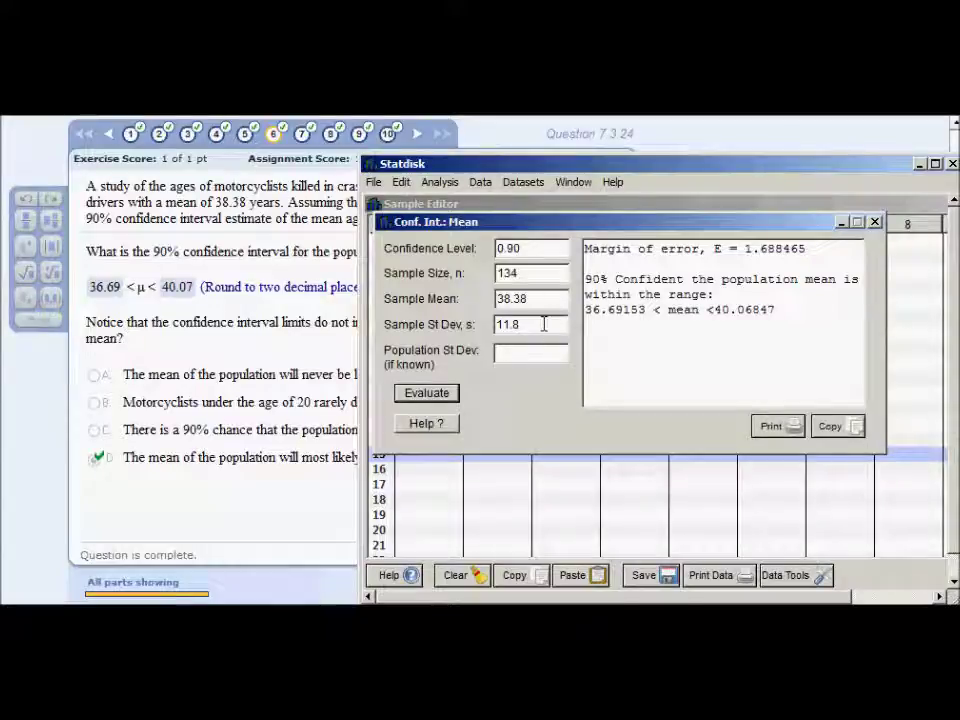
pyautogui.click(287, 334)
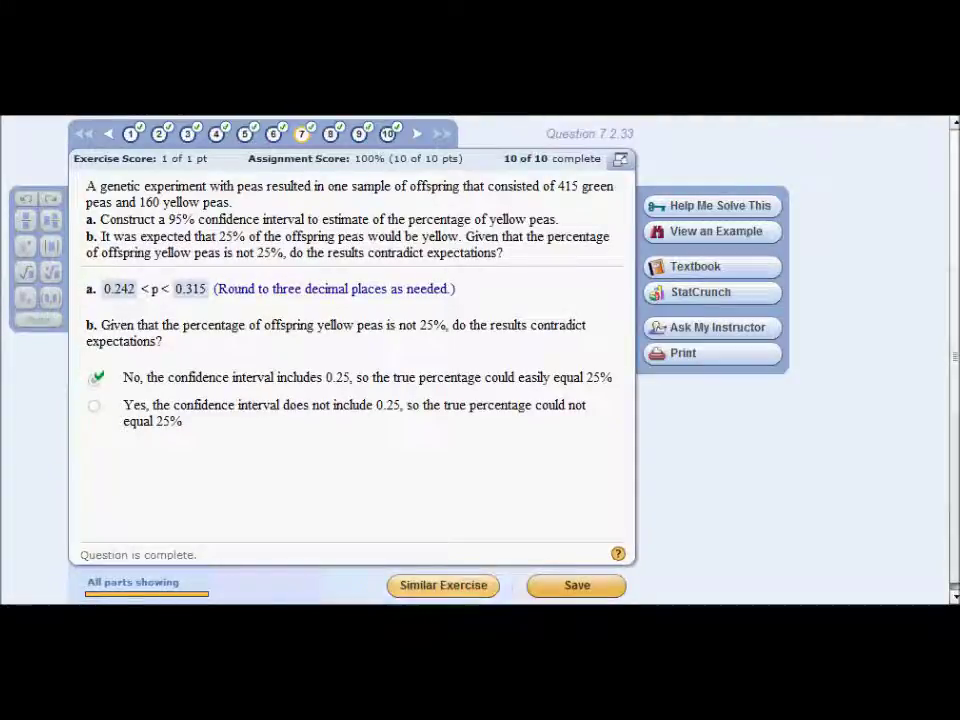
# Switch to Statdisk, open the one-sample proportion interval calculator and evaluate confidence level 0.95, sample size 575 and 160 successes
pyautogui.hotkey('alt', 'Tab')
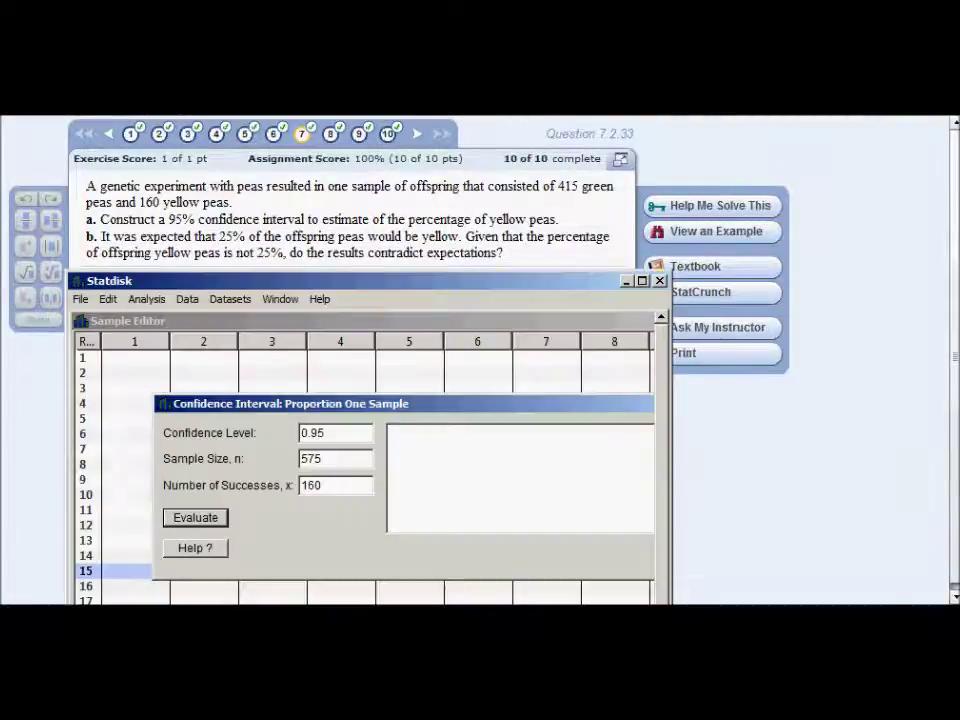
pyautogui.click(147, 299)
pyautogui.moveTo(185, 366)
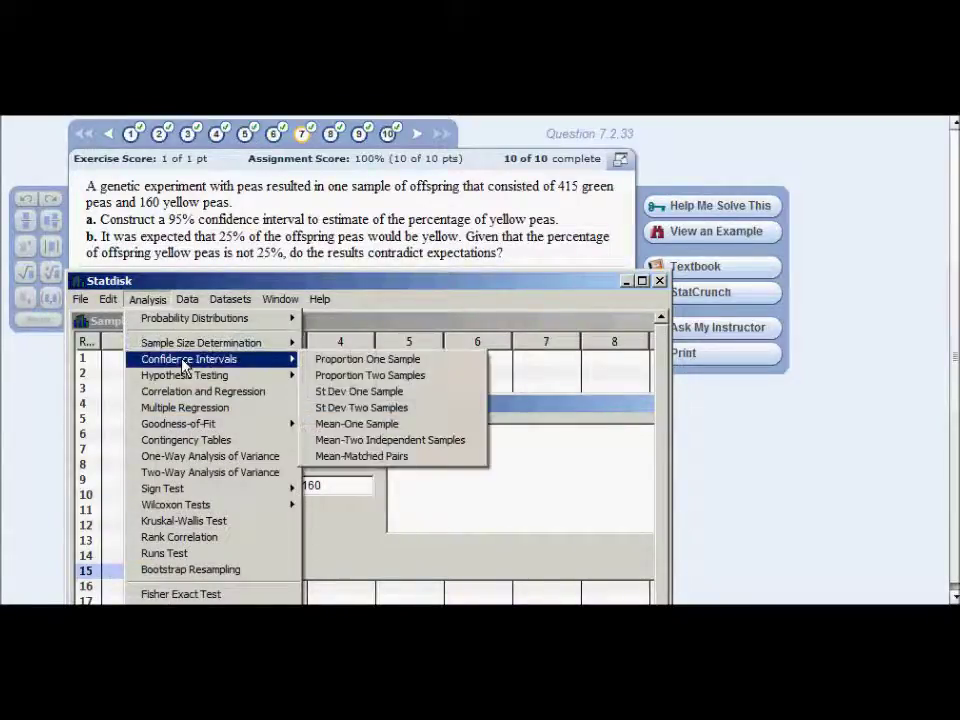
pyautogui.click(321, 359)
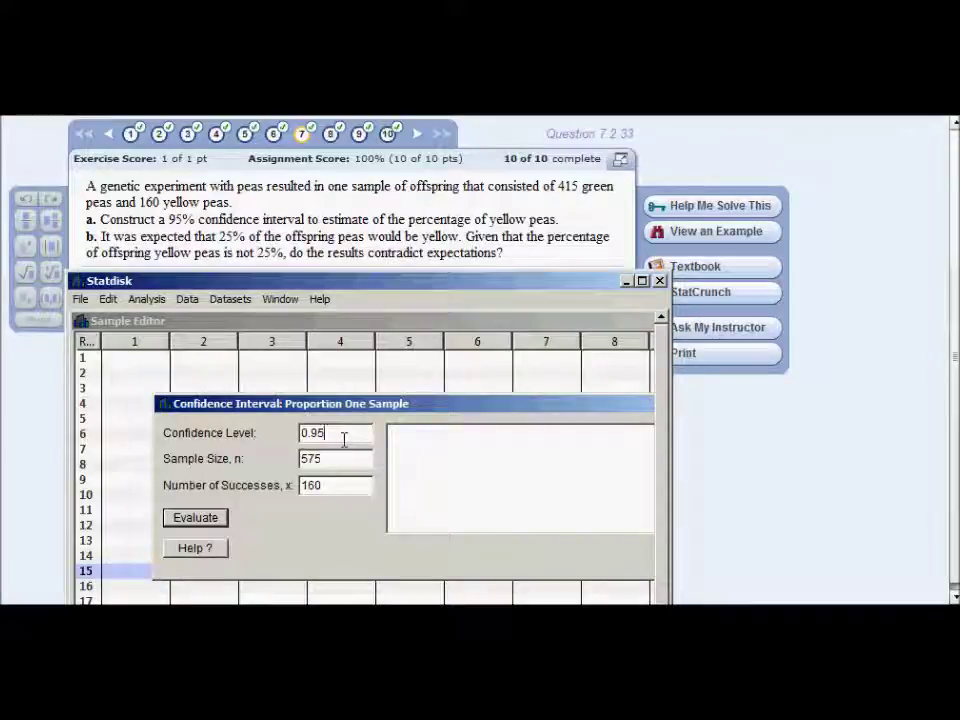
pyautogui.moveTo(405, 407); pyautogui.dragTo(341, 373)
pyautogui.click(127, 482)
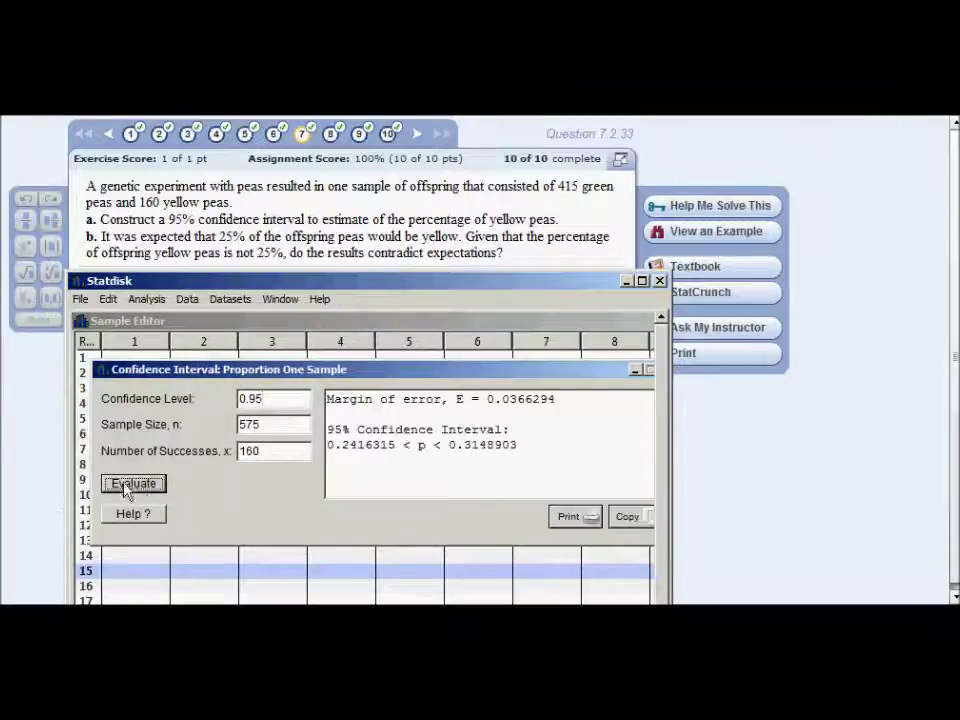
# Highlight the calculated proportion interval, compare it with both parts of question 7 by moving Statdisk below them, and return to the assignment
pyautogui.moveTo(274, 299); pyautogui.dragTo(253, 345)
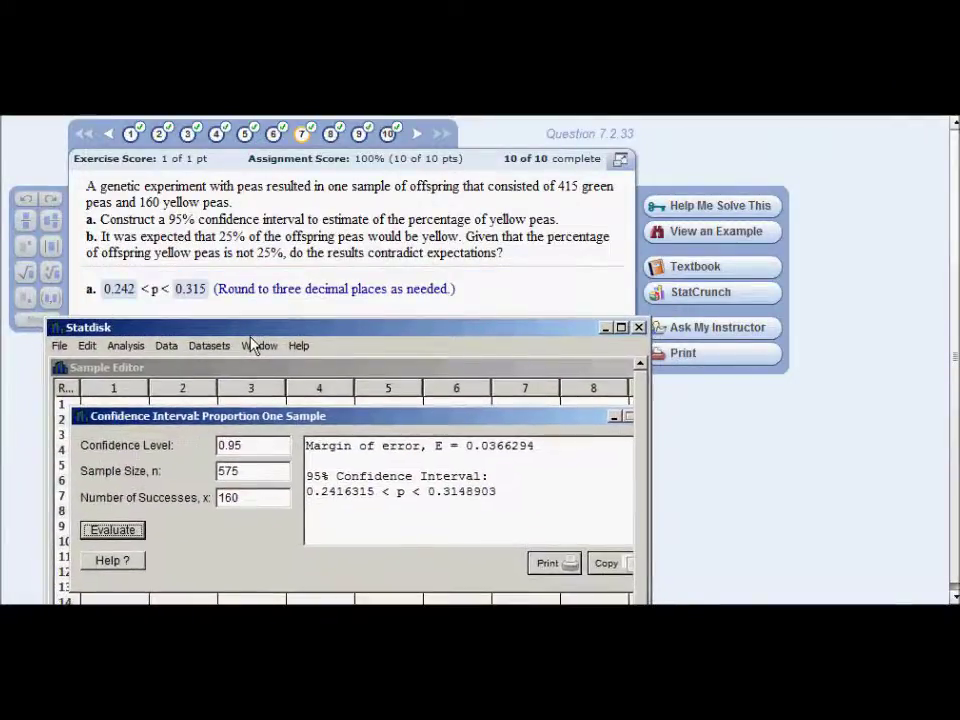
pyautogui.moveTo(467, 446); pyautogui.dragTo(521, 447)
pyautogui.click(308, 505)
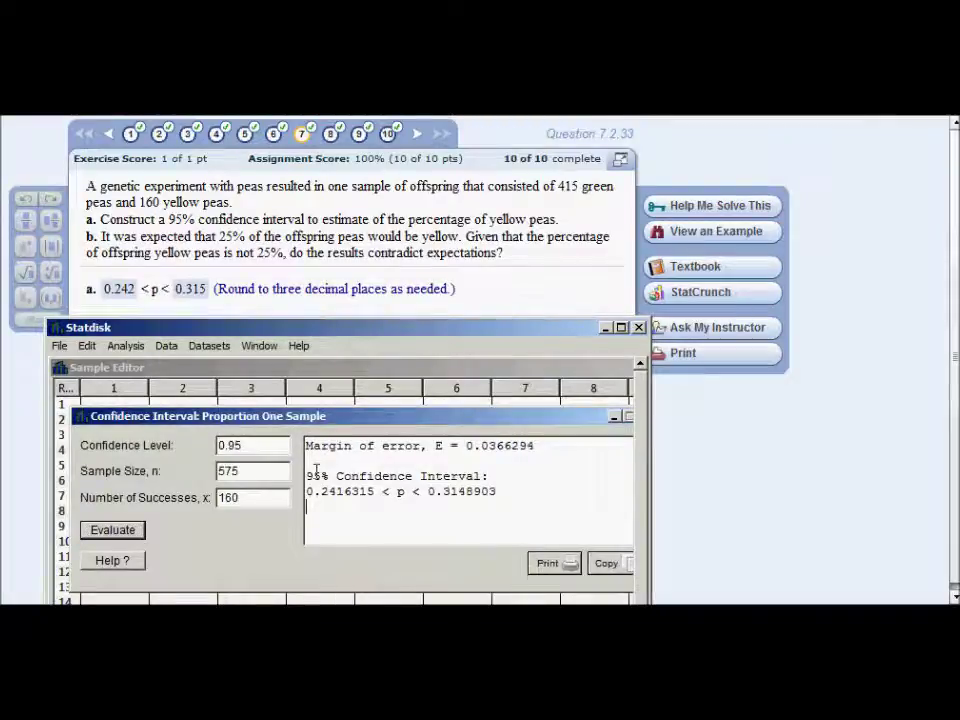
pyautogui.moveTo(310, 471); pyautogui.dragTo(523, 489)
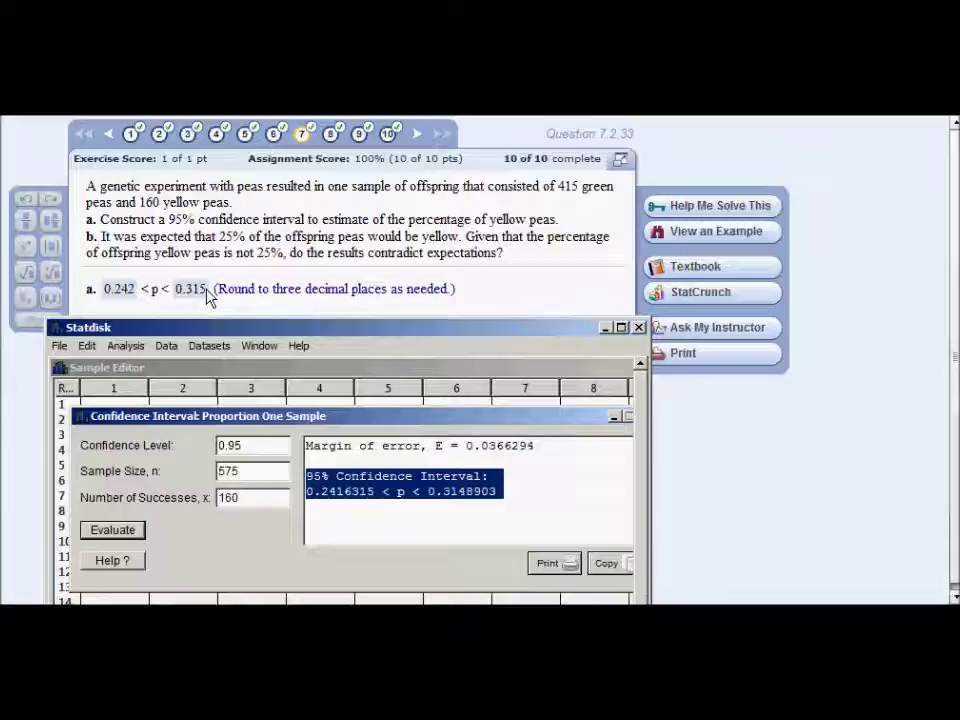
pyautogui.moveTo(447, 340); pyautogui.dragTo(452, 468)
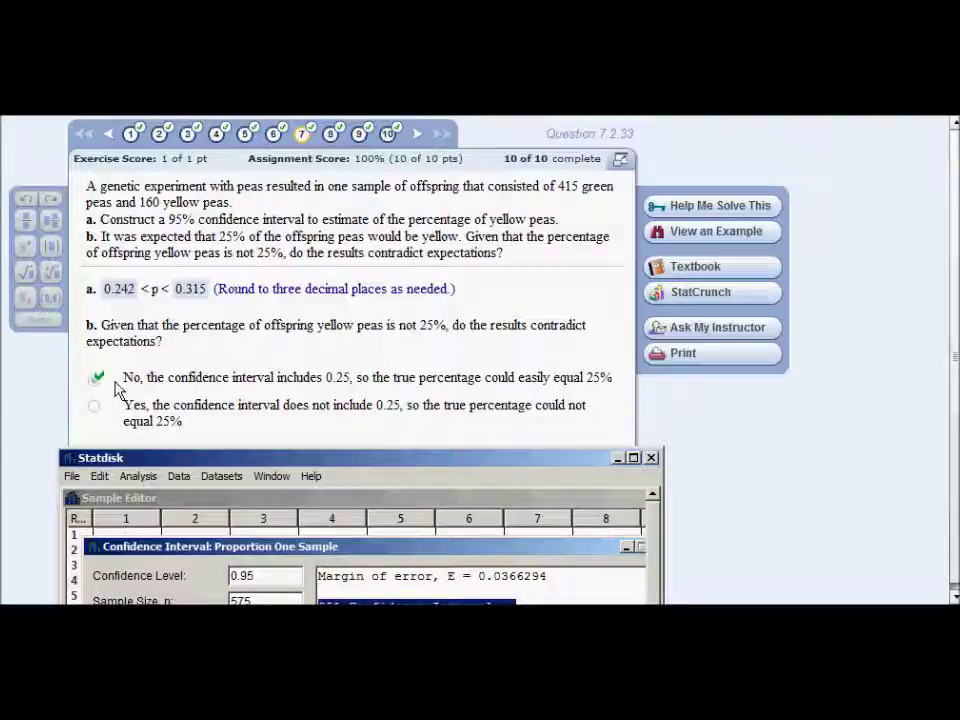
pyautogui.click(285, 318)
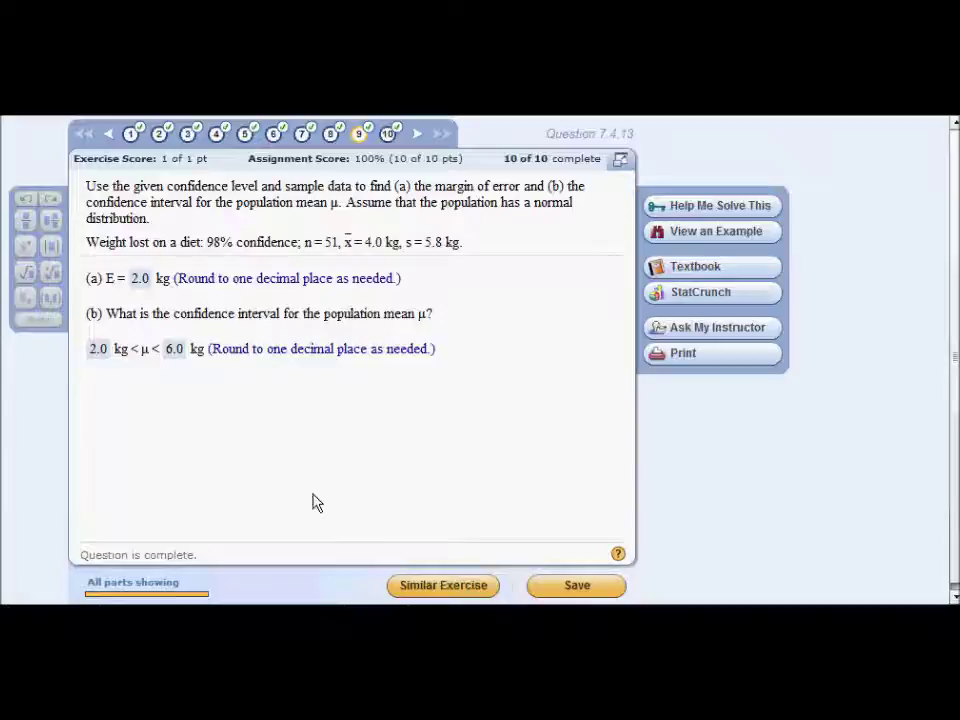
# Switch to Statdisk and open the one-sample mean confidence interval calculator for question 9
pyautogui.hotkey('alt', 'Tab')
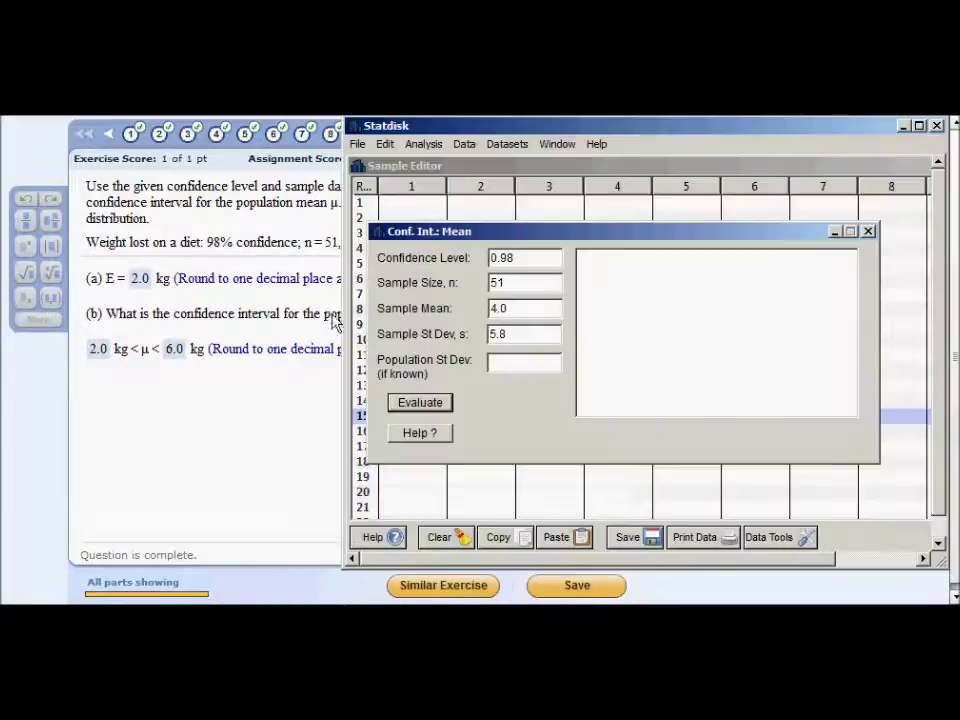
pyautogui.click(424, 146)
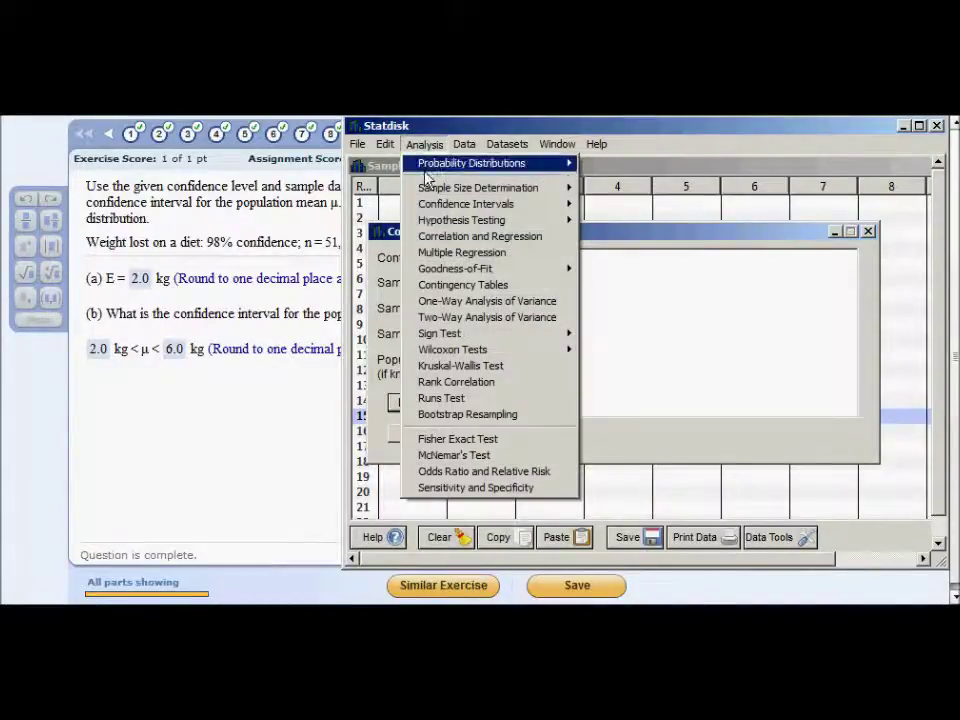
pyautogui.moveTo(441, 208)
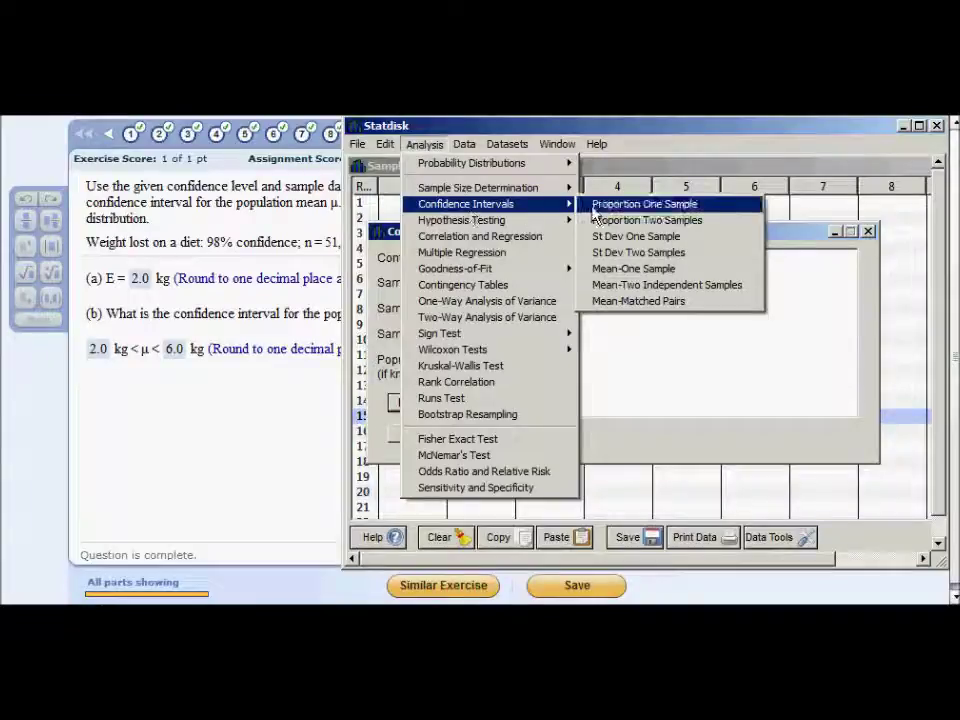
pyautogui.click(617, 275)
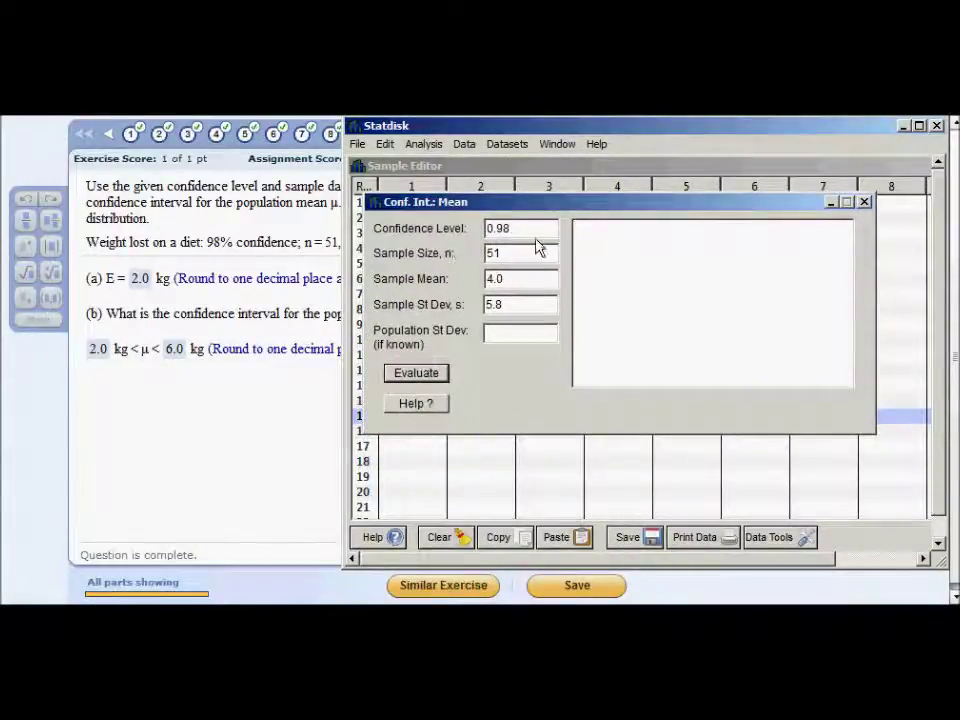
# Check the inputs against question 9 and evaluate confidence level 0.98, sample size 51, mean 4.0 and sample standard deviation 5.8
pyautogui.click(524, 229)
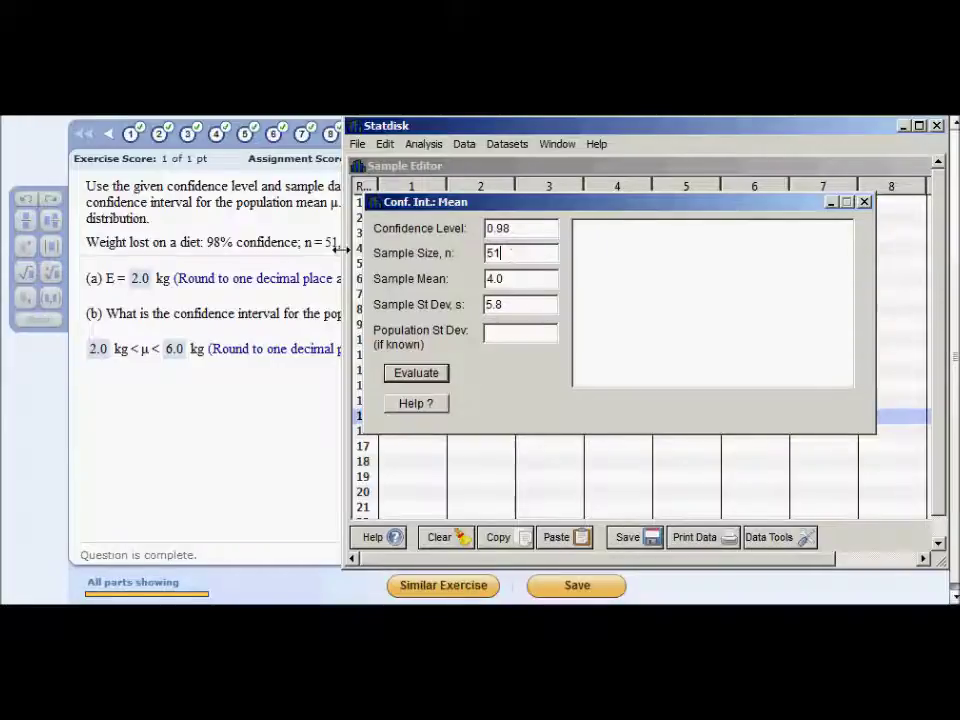
pyautogui.moveTo(399, 131); pyautogui.dragTo(390, 271)
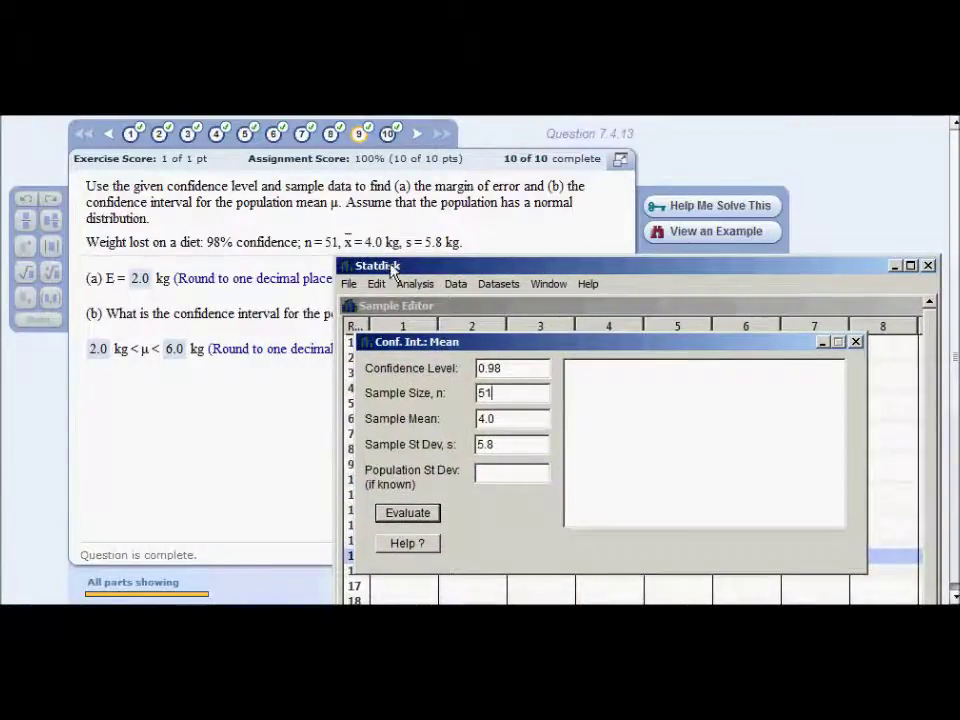
pyautogui.doubleClick(512, 448)
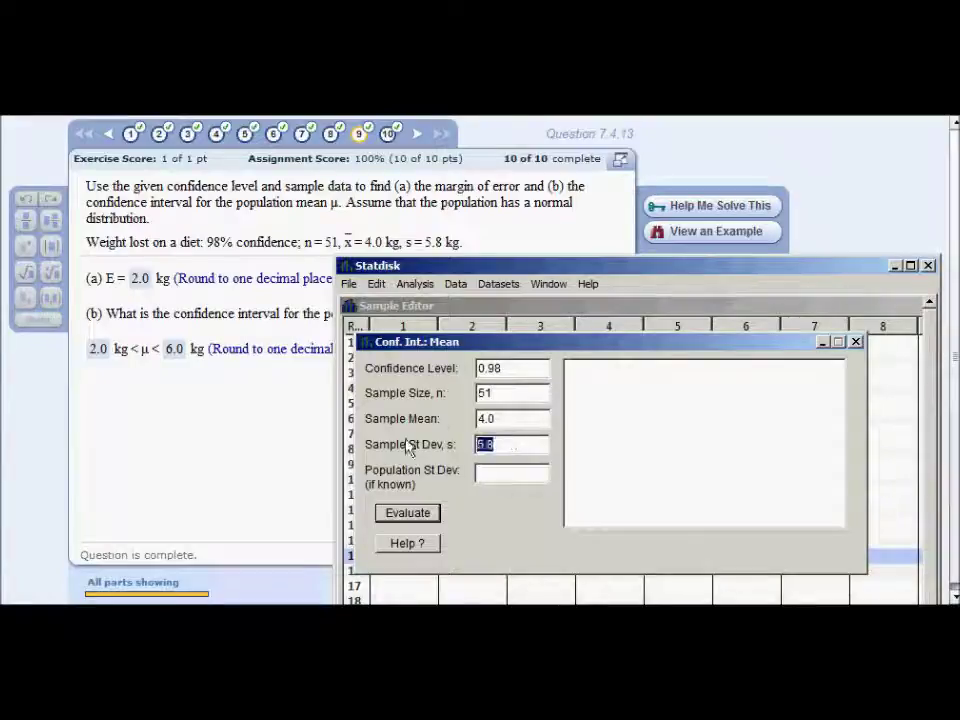
pyautogui.click(508, 444)
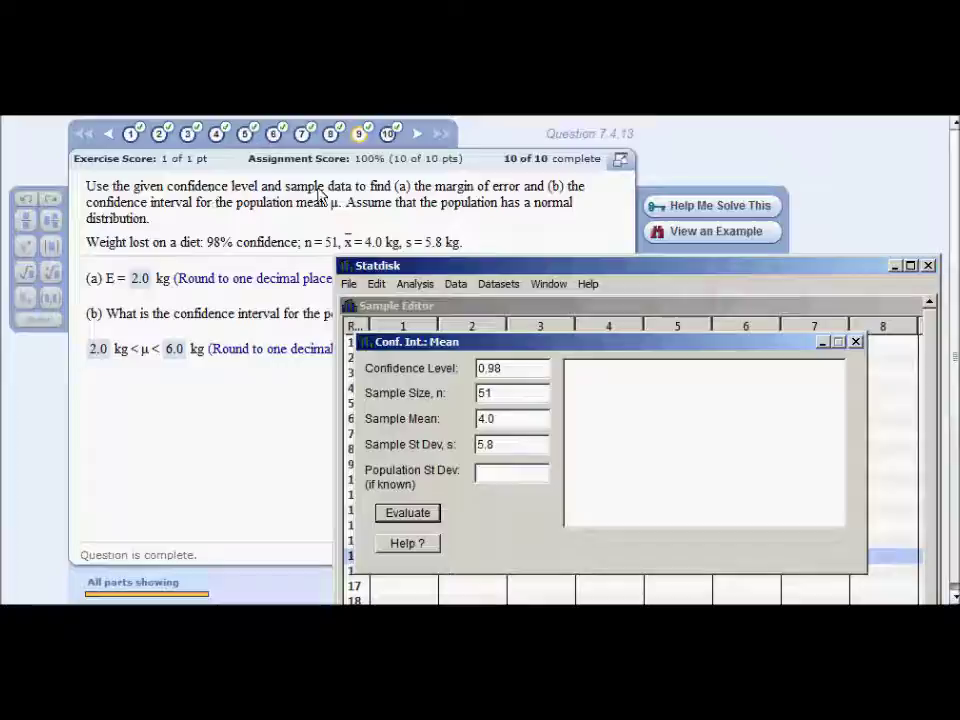
pyautogui.moveTo(517, 271); pyautogui.dragTo(483, 171)
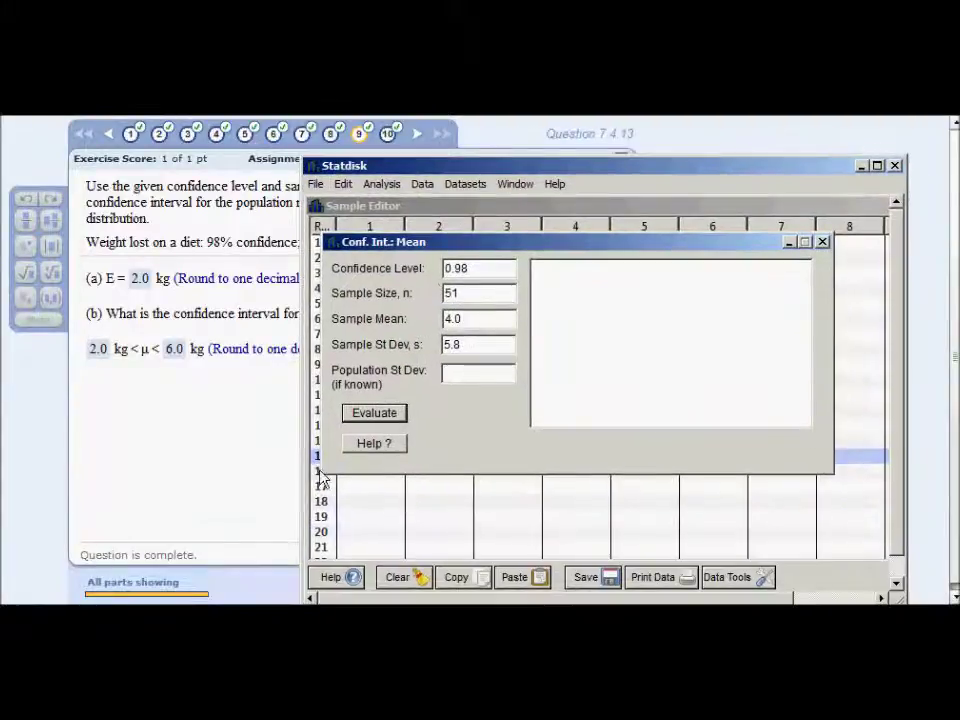
pyautogui.click(371, 422)
# Highlight the calculated 98% interval and the margin of error to compare them with question 9's rounded answers
pyautogui.moveTo(533, 299); pyautogui.dragTo(568, 345)
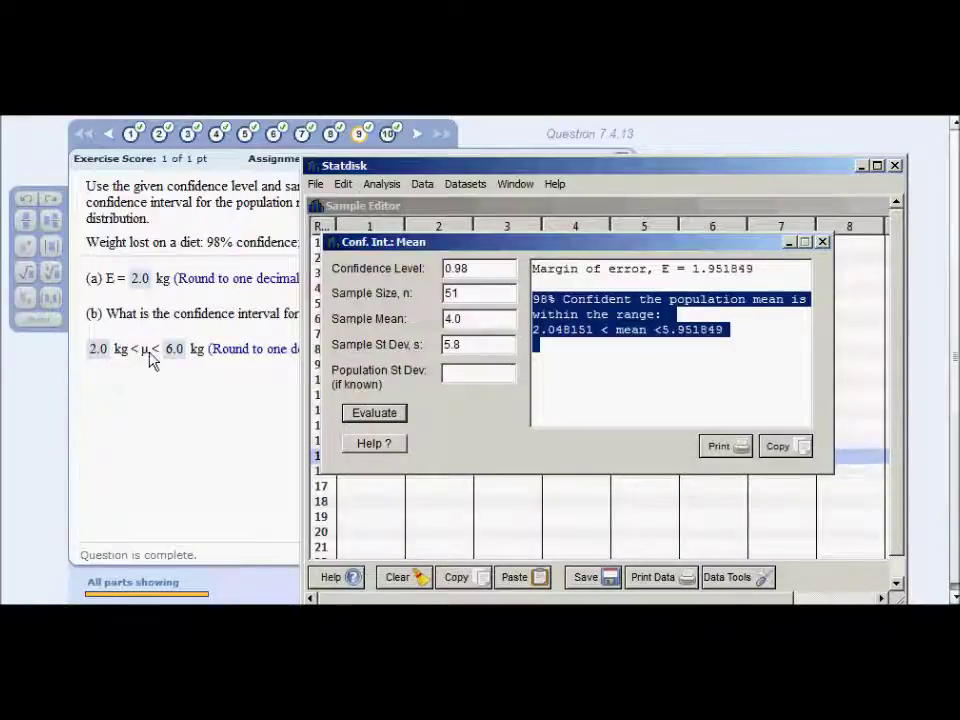
pyautogui.click(656, 347)
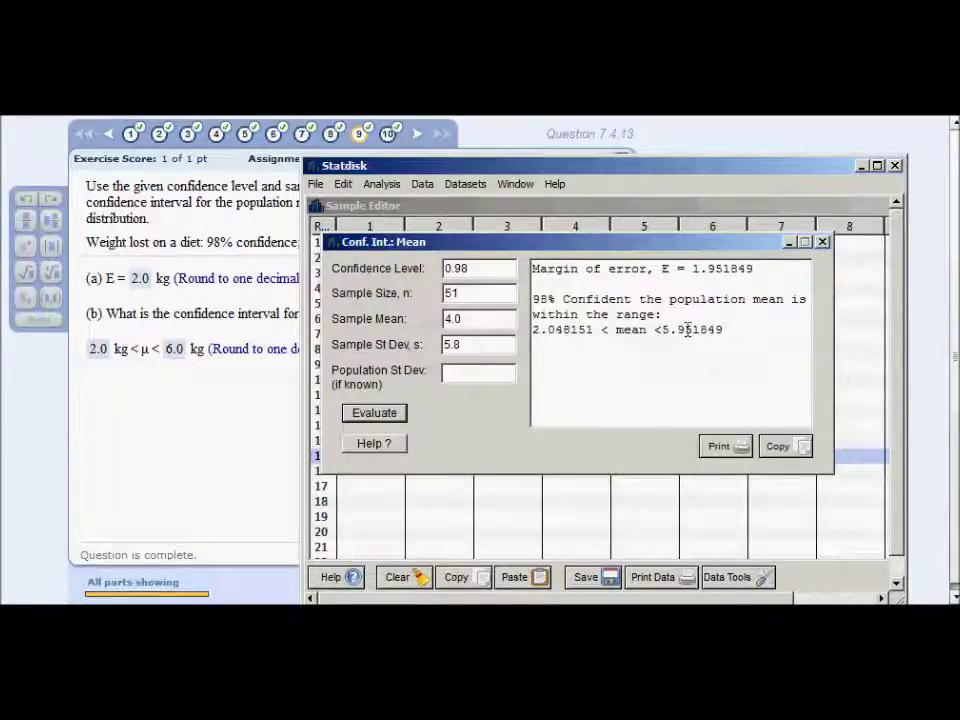
pyautogui.moveTo(687, 330); pyautogui.dragTo(732, 330)
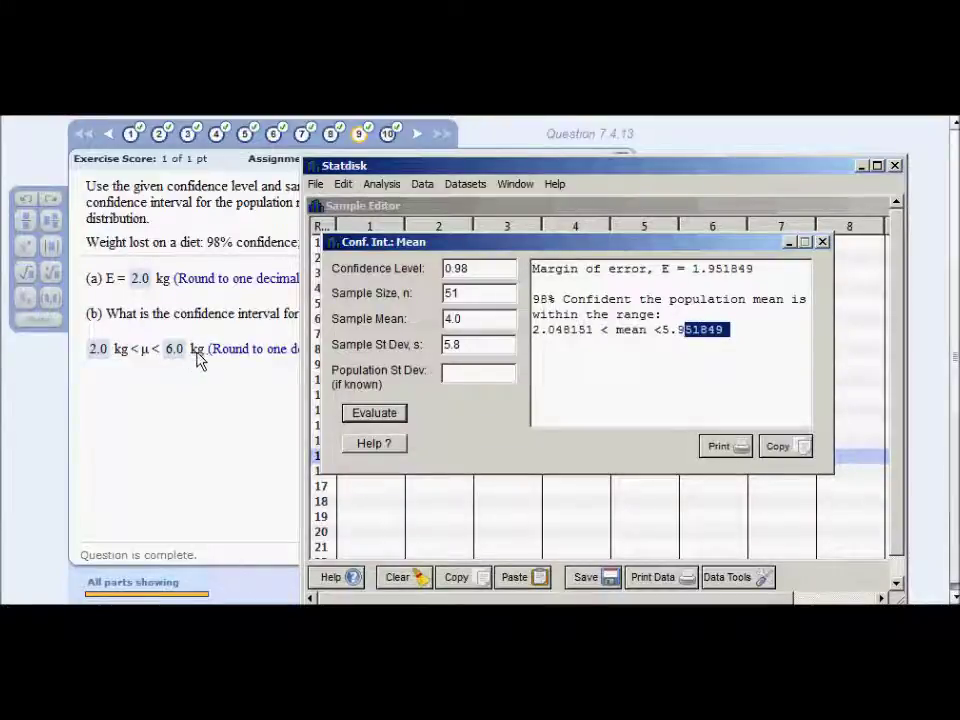
pyautogui.moveTo(776, 272); pyautogui.dragTo(511, 270)
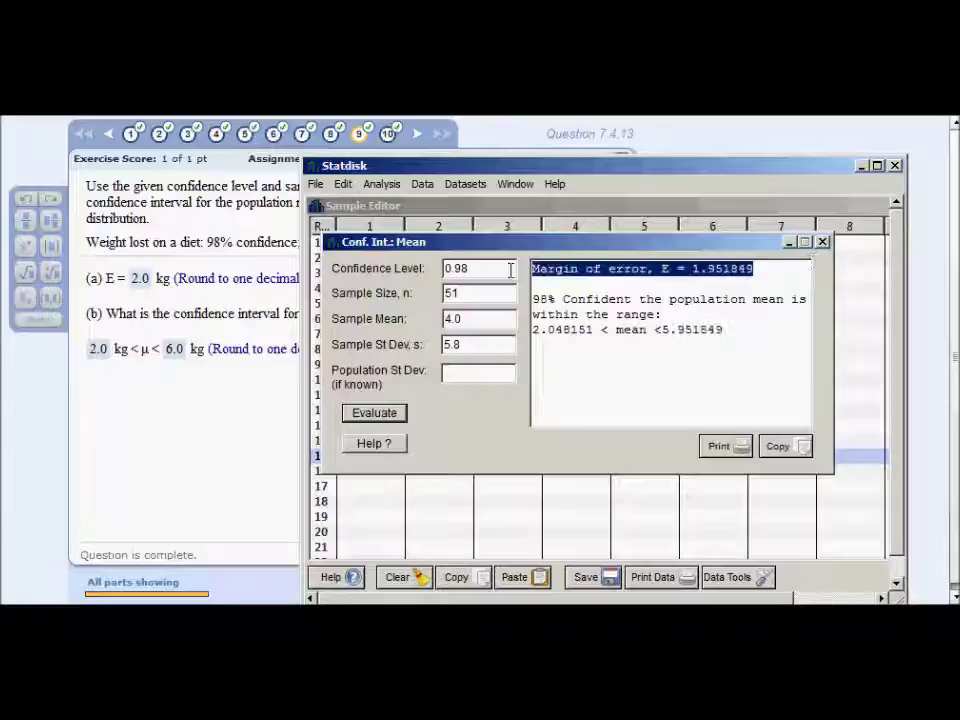
pyautogui.click(690, 268)
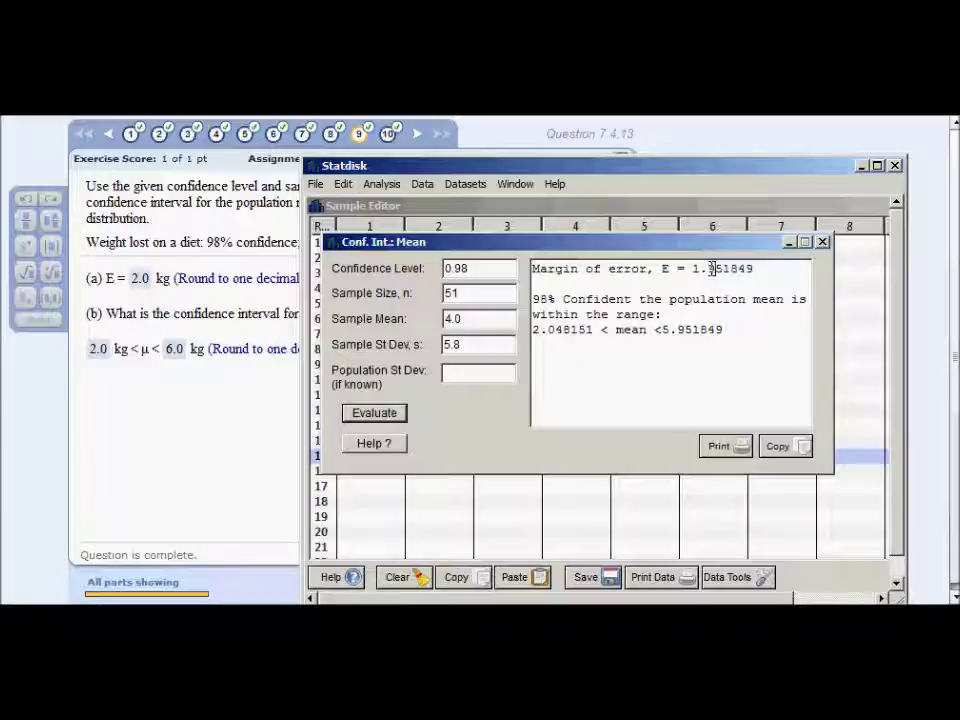
# Return to the assignment for question 10 and bring up Statdisk's one-sample standard deviation confidence interval calculator
pyautogui.click(183, 285)
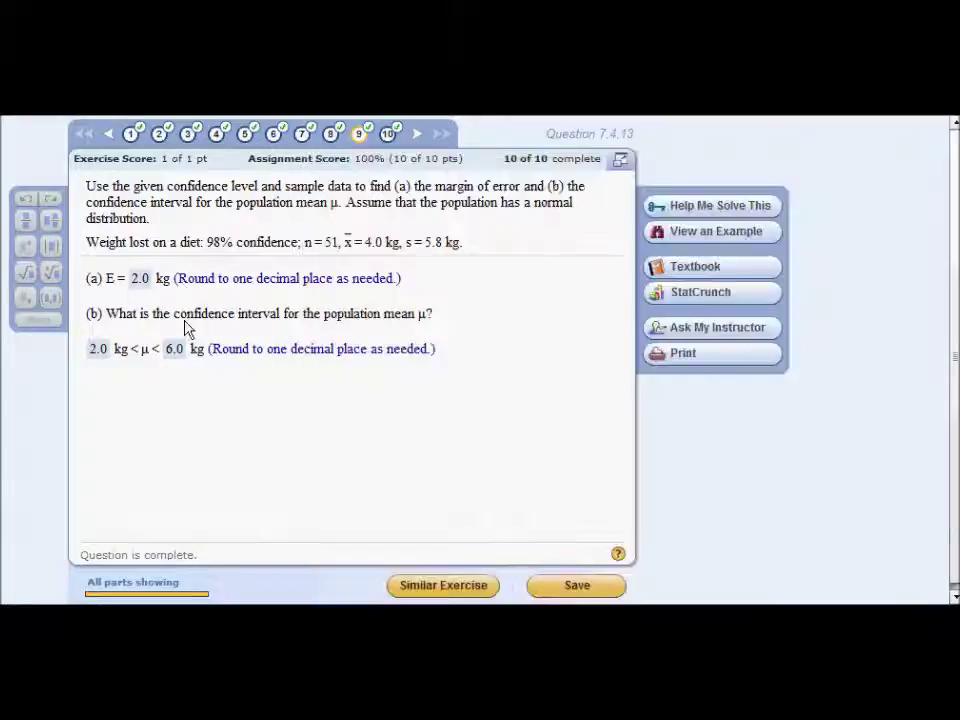
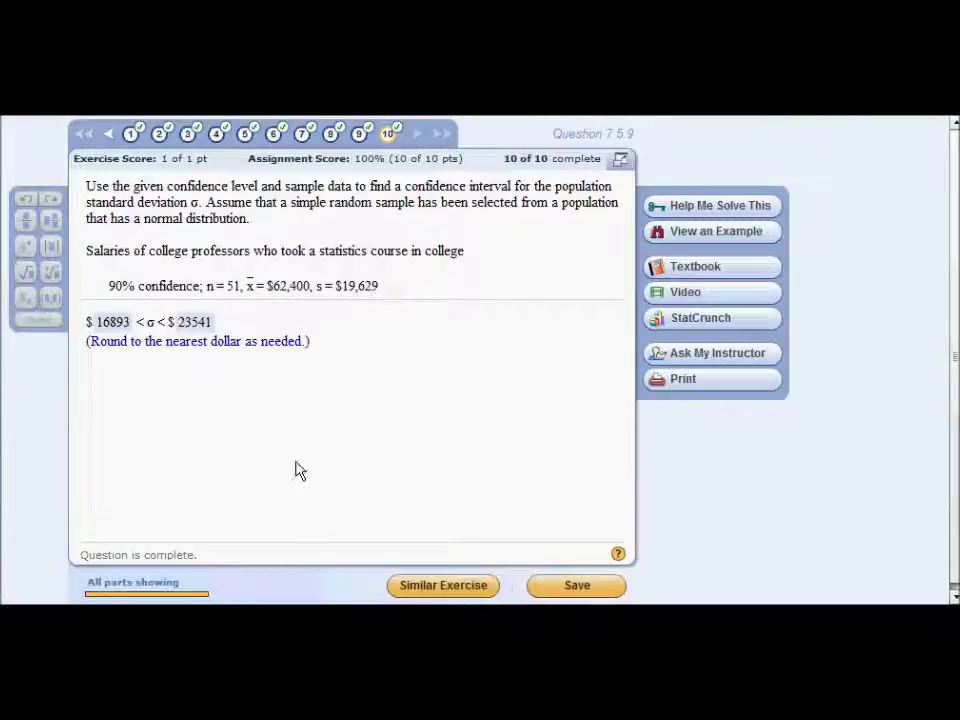
pyautogui.hotkey('alt', 'Tab')
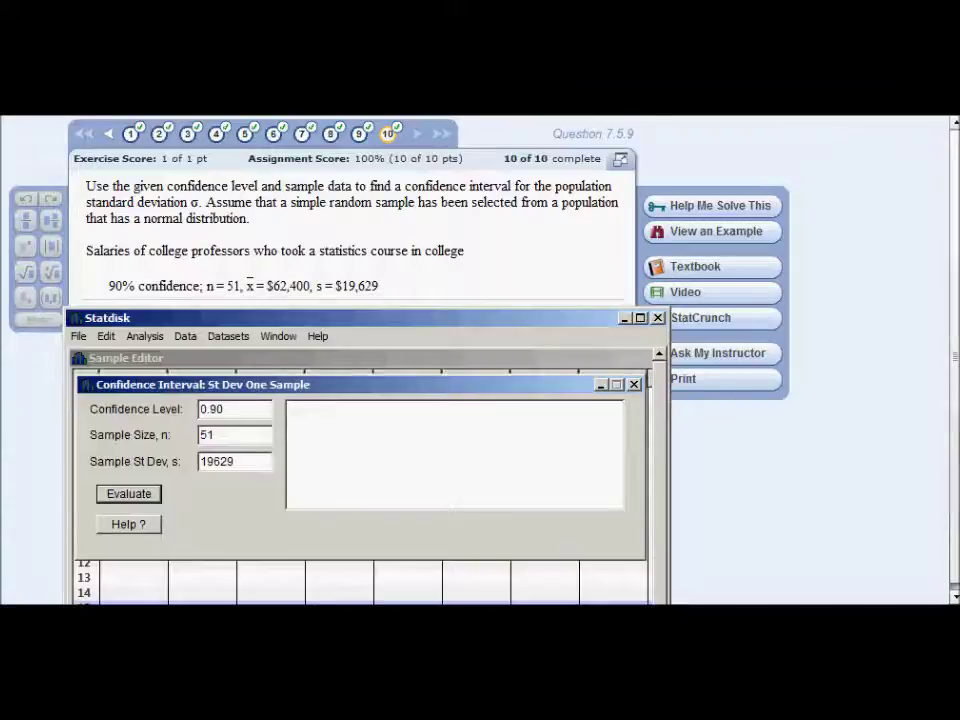
pyautogui.click(146, 337)
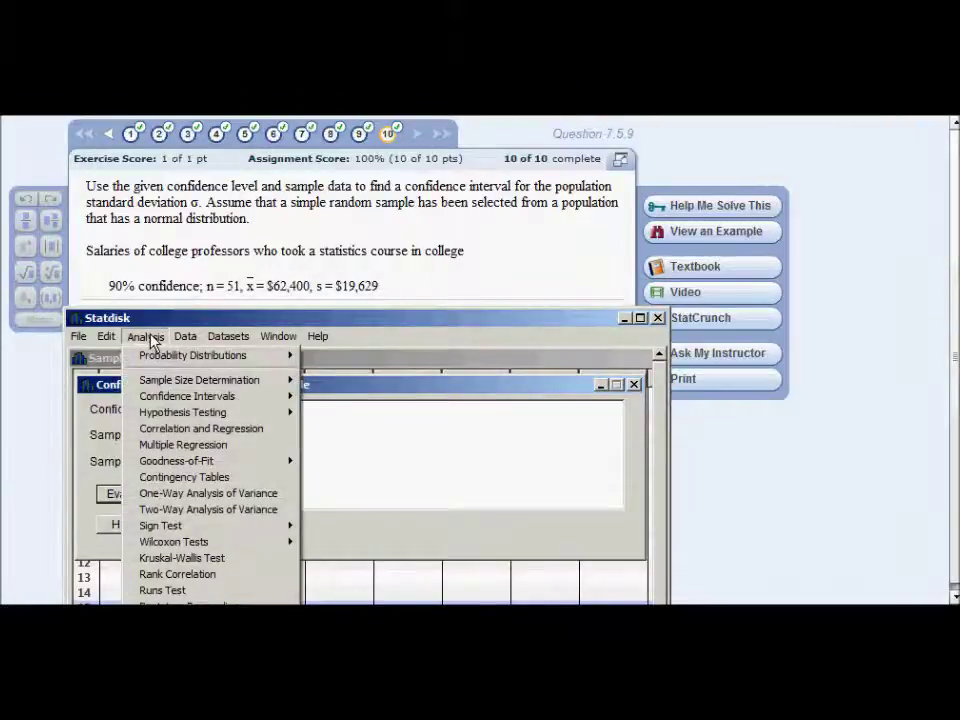
pyautogui.moveTo(165, 400)
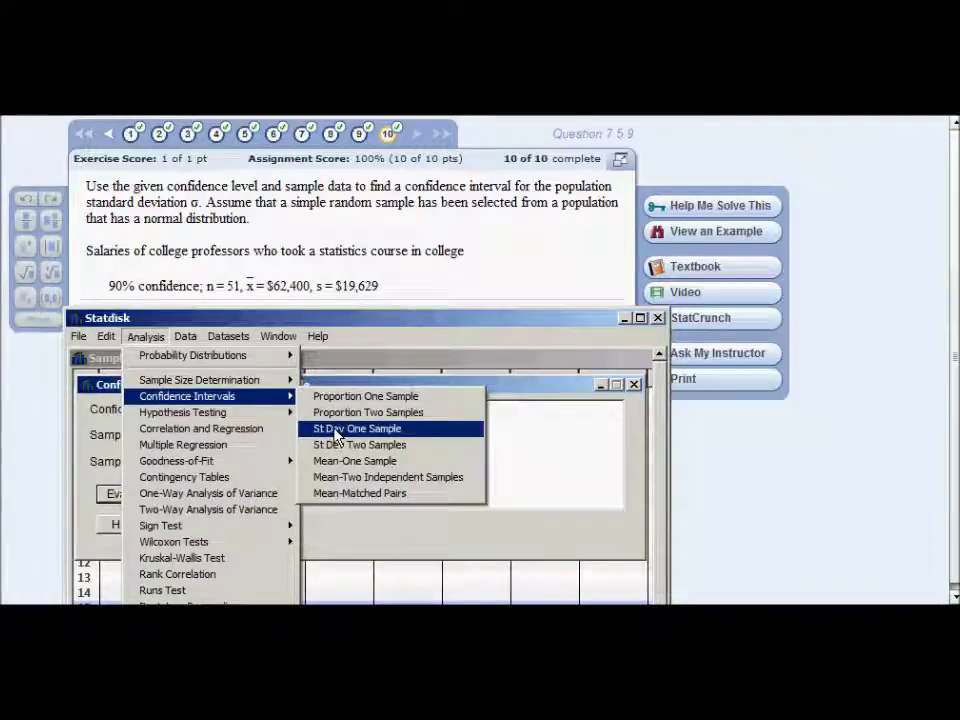
pyautogui.click(521, 450)
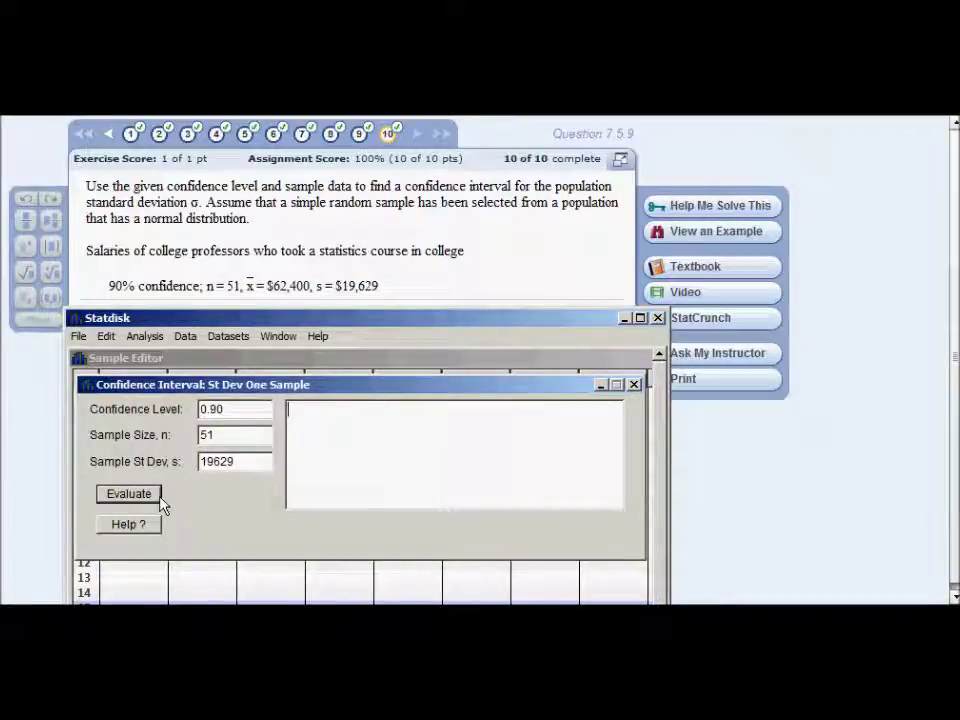
# Check the inputs against question 10 and evaluate confidence level 0.90, sample size 51 and sample standard deviation 19629
pyautogui.click(246, 408)
pyautogui.click(233, 440)
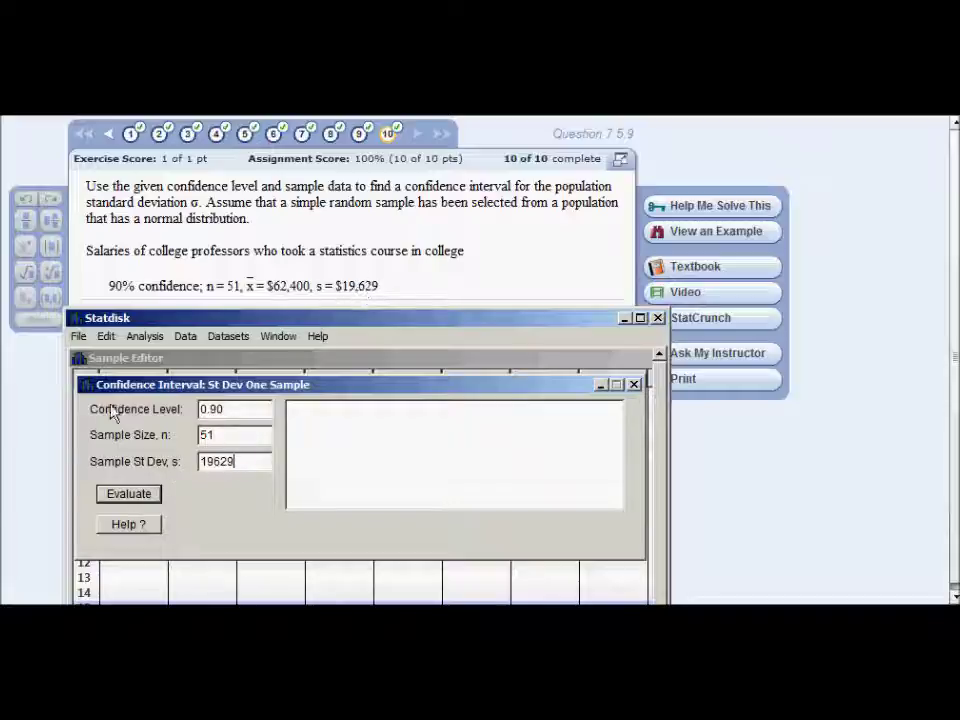
pyautogui.click(122, 494)
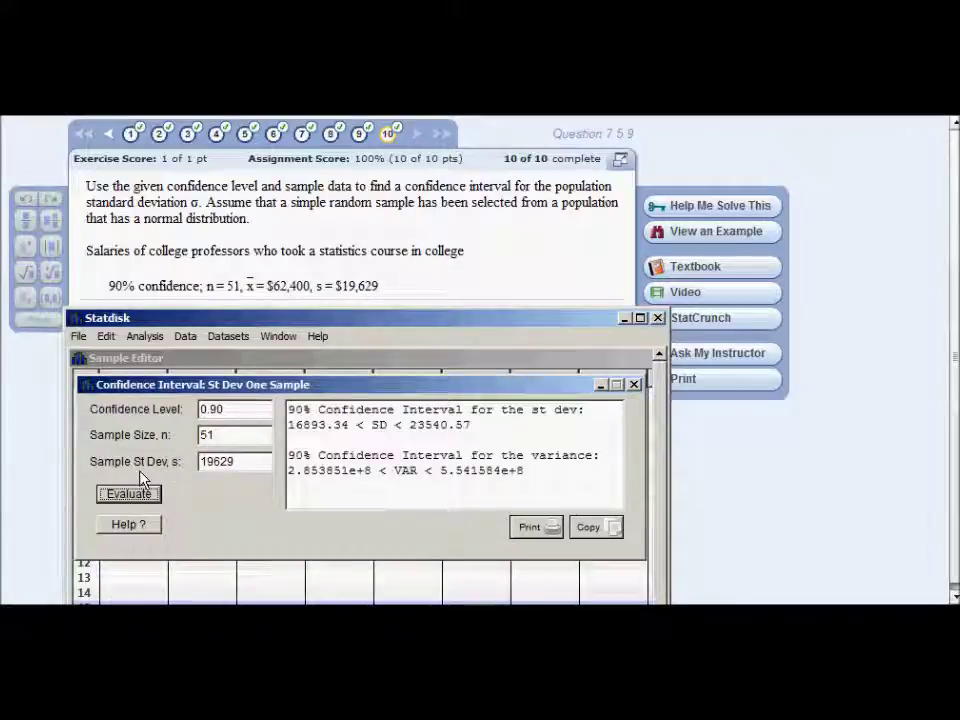
# Move Statdisk below question 10's answer and highlight the standard deviation interval and its decimals to compare them with the rounded dollar answers
pyautogui.moveTo(212, 322); pyautogui.dragTo(185, 380)
pyautogui.moveTo(451, 477); pyautogui.dragTo(261, 465)
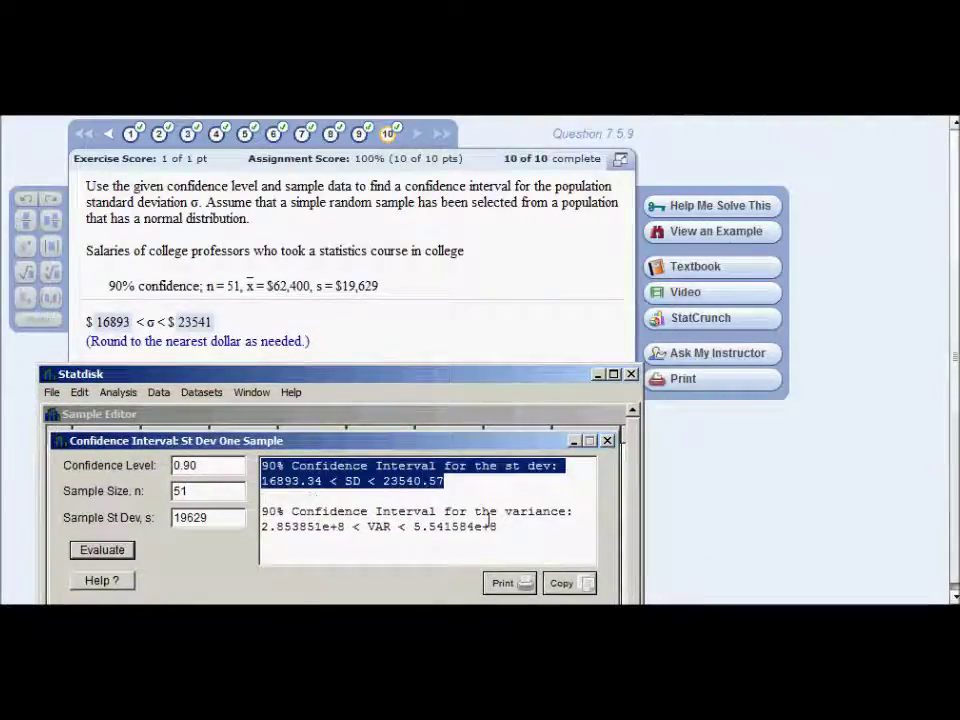
pyautogui.click(399, 511)
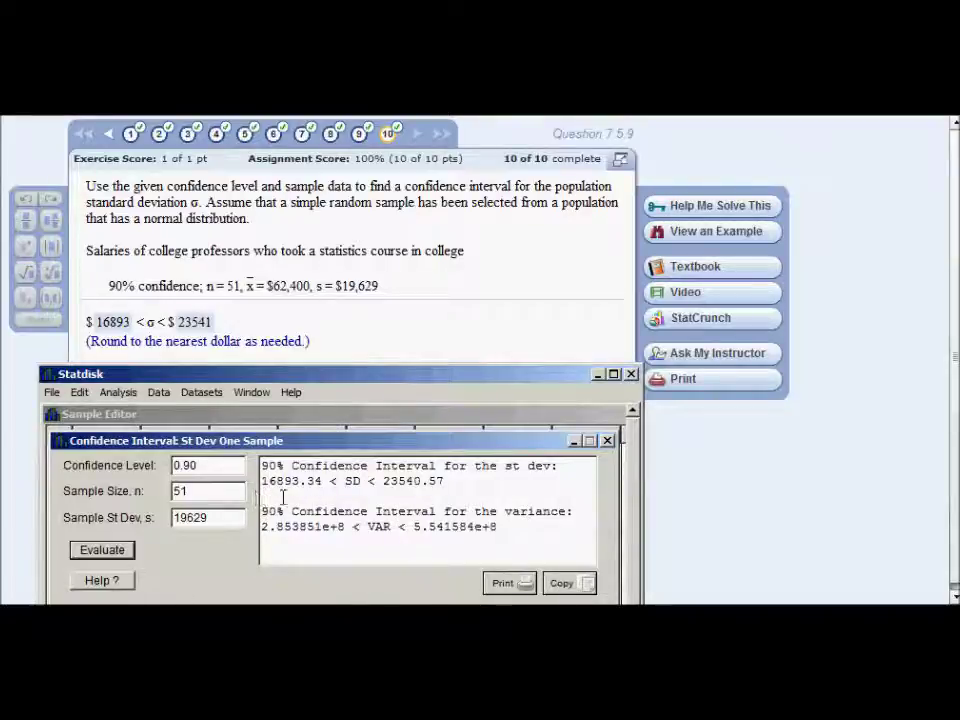
pyautogui.moveTo(293, 481); pyautogui.dragTo(336, 481)
pyautogui.click(326, 481)
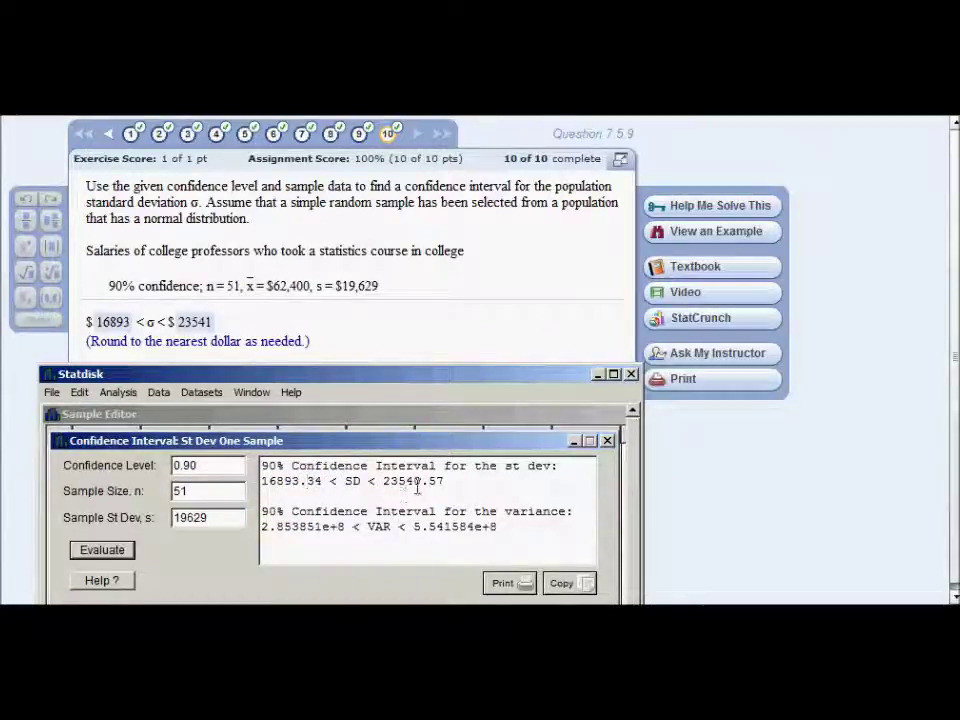
pyautogui.moveTo(432, 482); pyautogui.dragTo(450, 481)
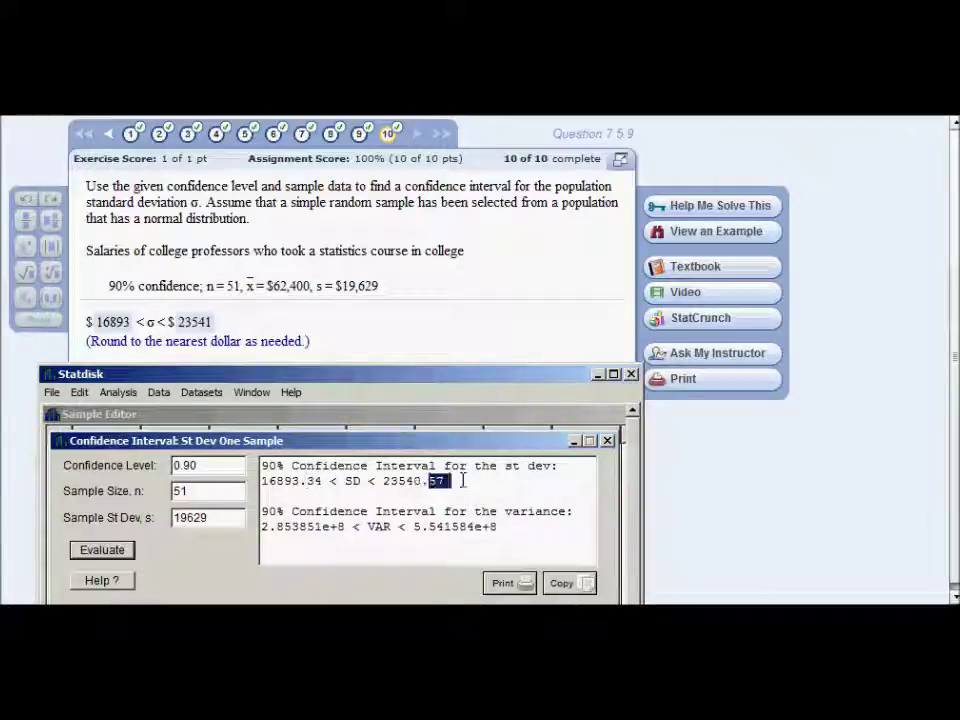
pyautogui.click(391, 513)
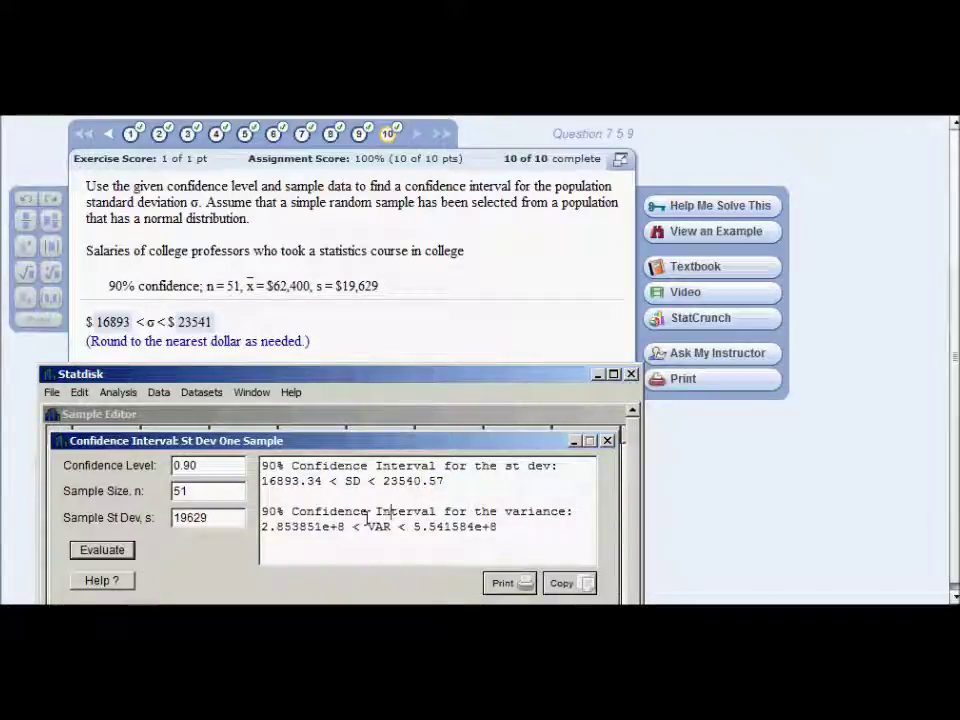